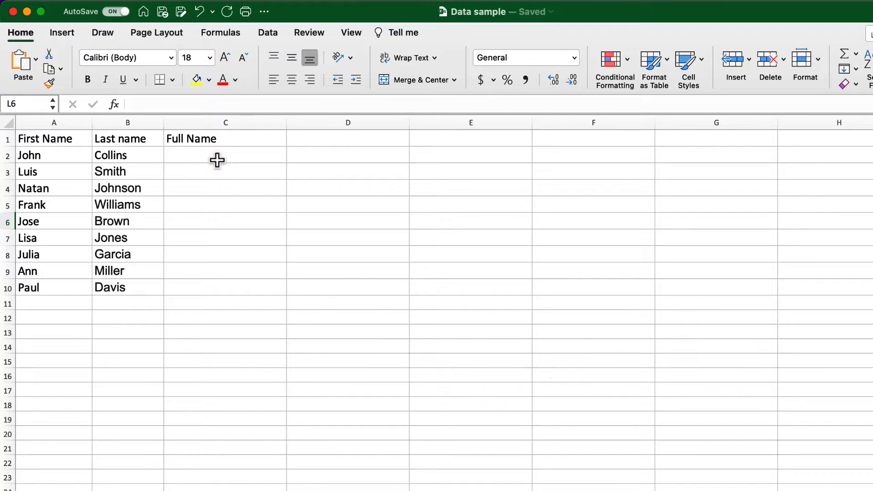
Enter the formula =CONCAT(A2,B2) in cell C2 to join the first and last name
left_click(216, 160)
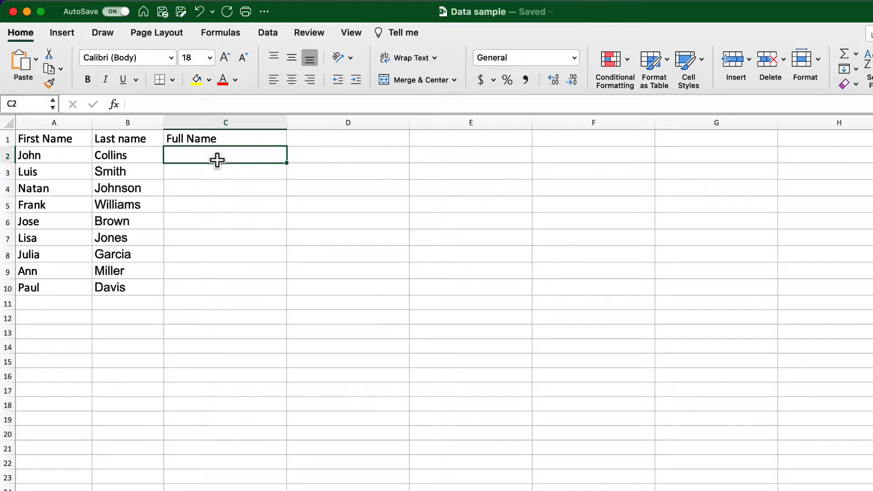
type("=")
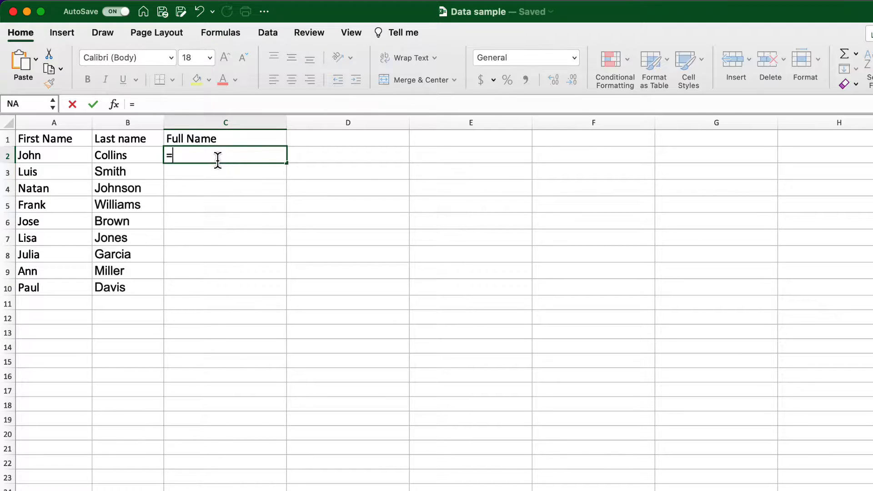
type("concat")
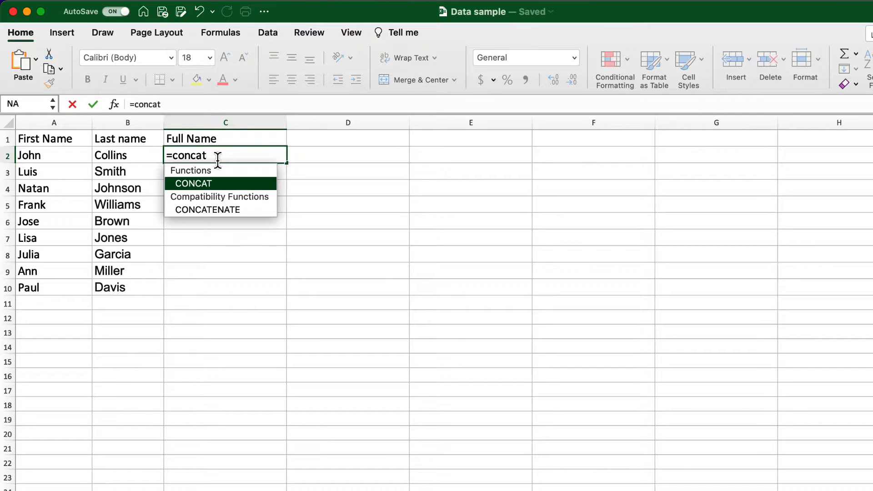
type("(")
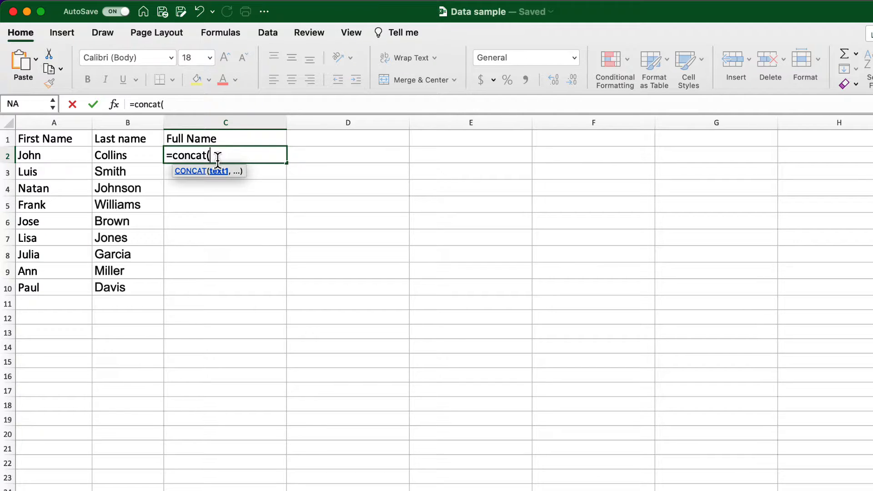
left_click(39, 157)
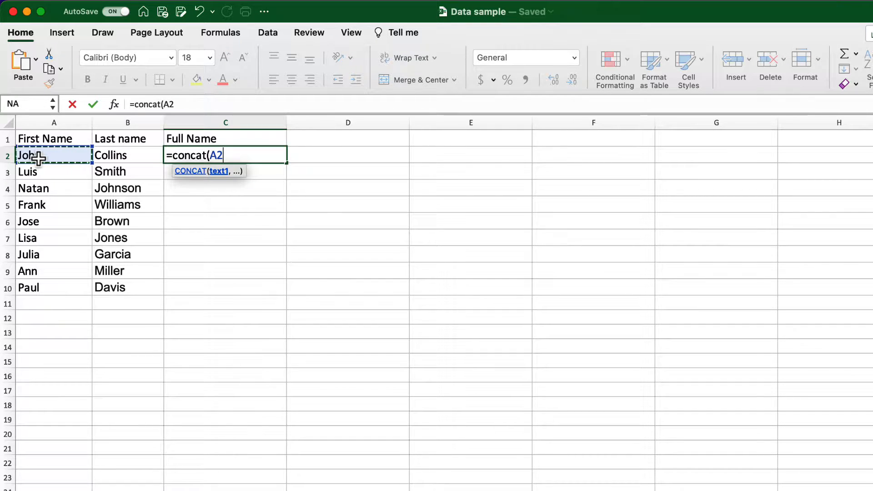
type(",")
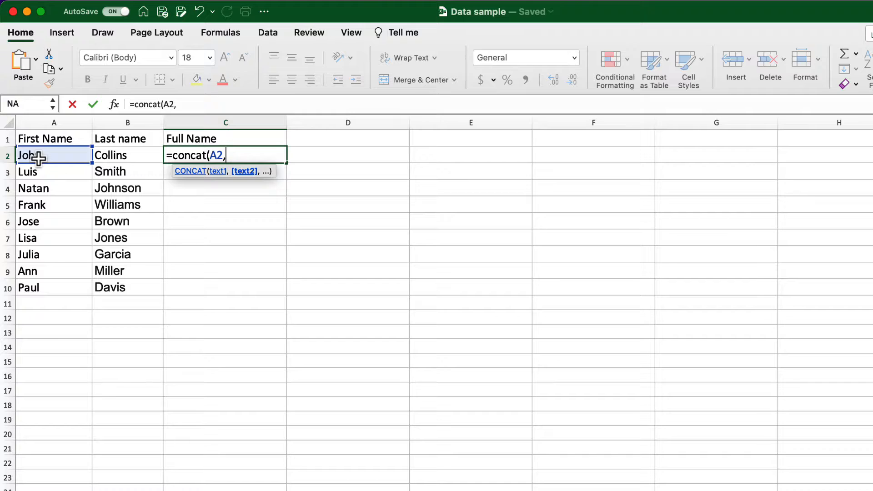
left_click(126, 155)
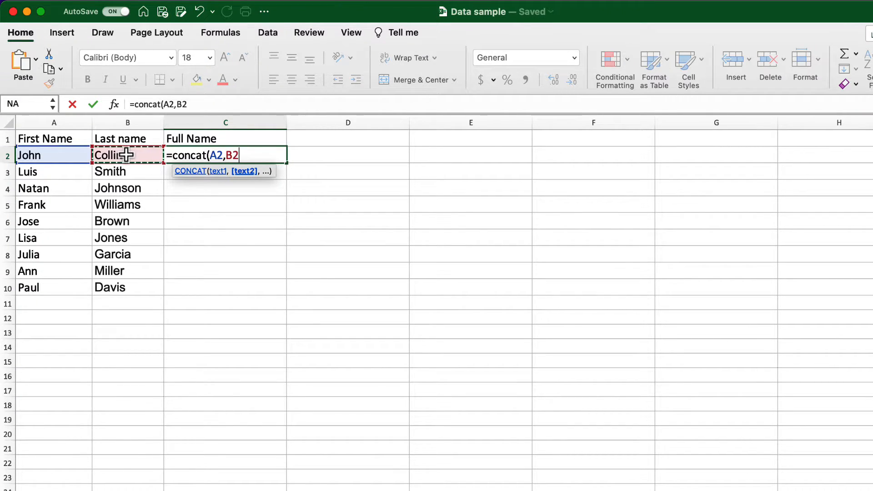
type(")")
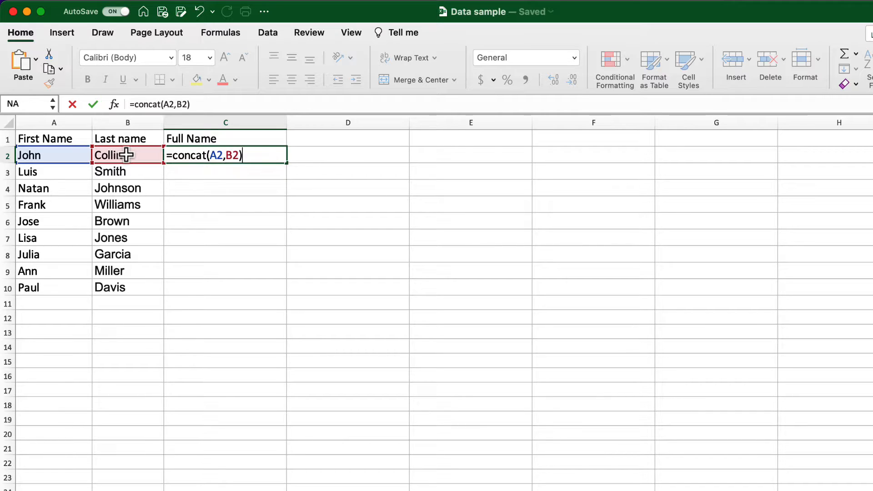
key("Return")
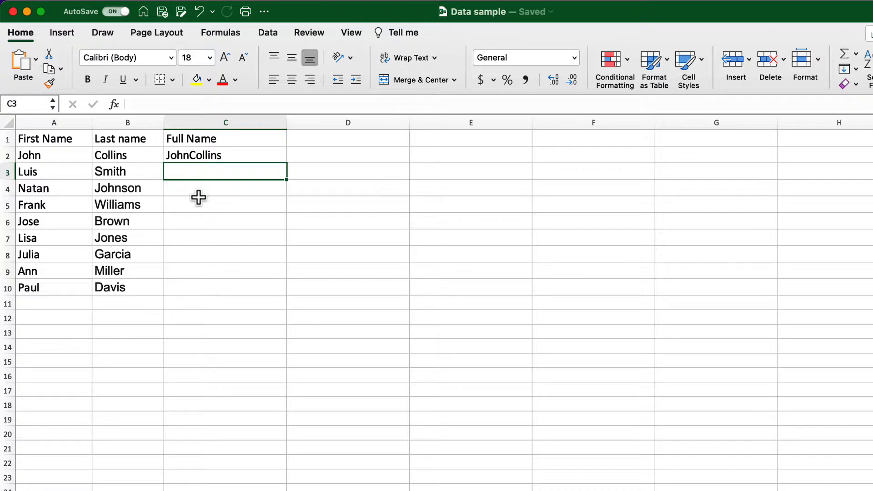
Enter =CONCAT(A2," ",B2) in cell D2 to join the names with a space between them
left_click(372, 153)
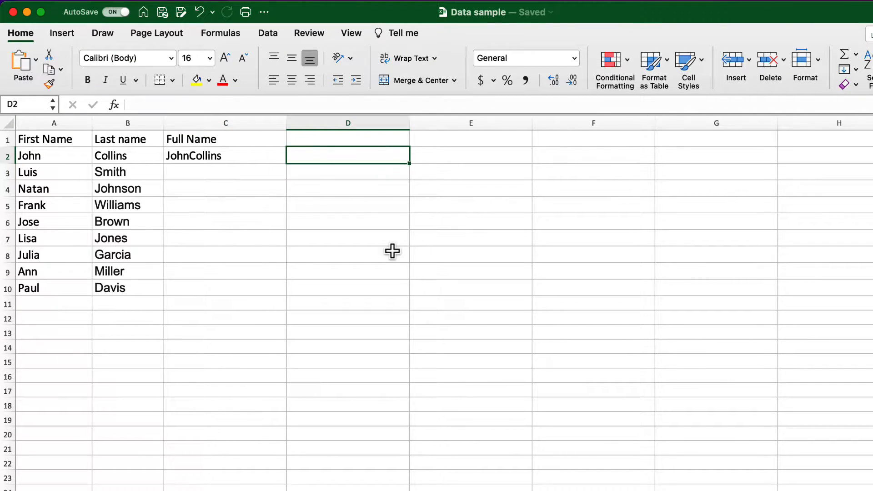
type("=concat(")
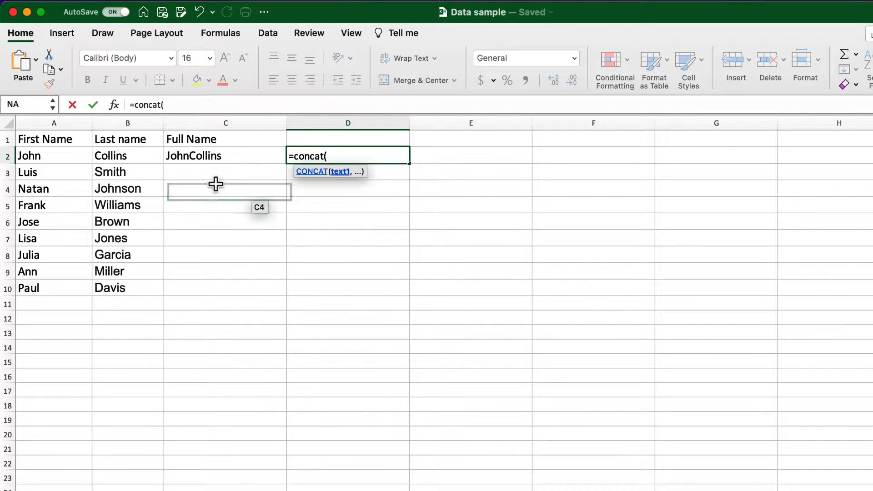
left_click(44, 158)
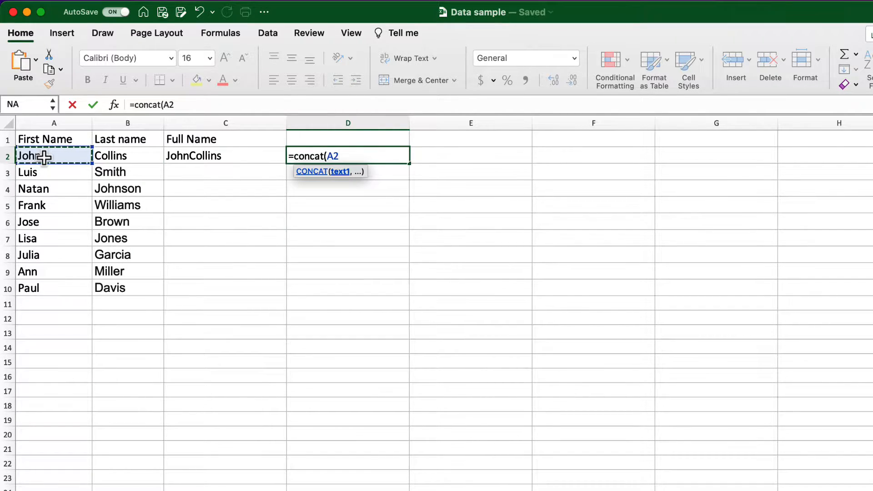
type(",")
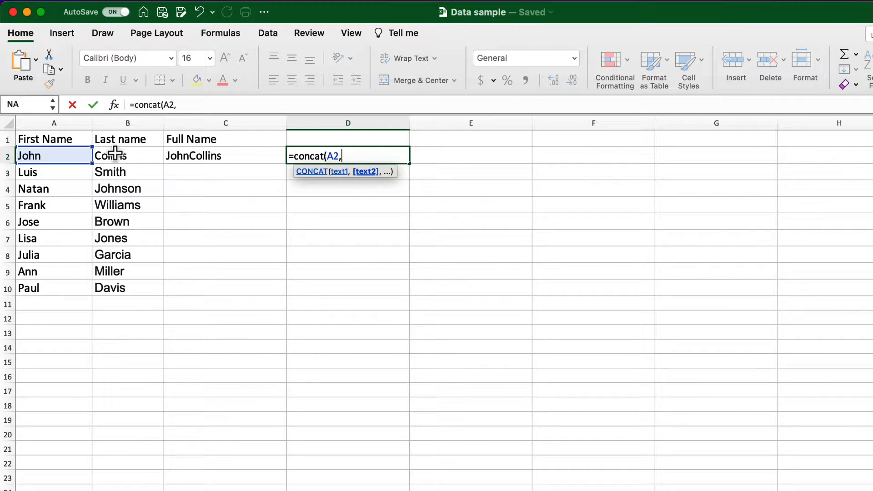
type("\" \",")
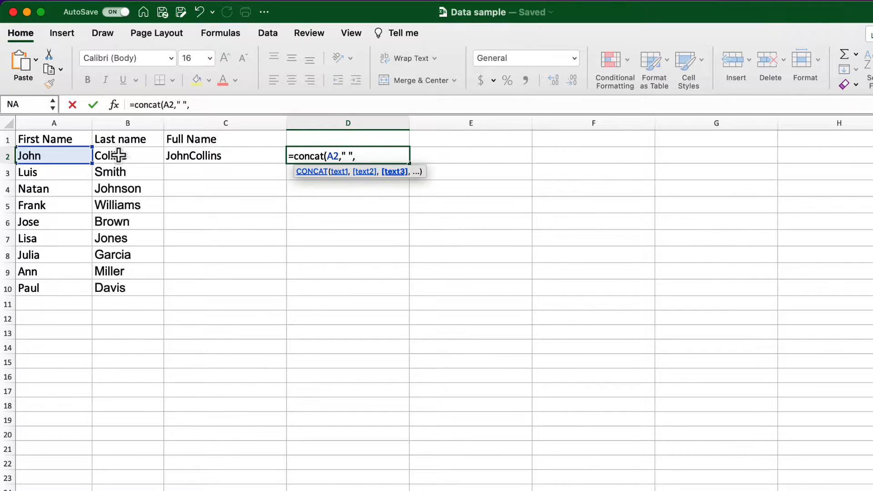
left_click(120, 155)
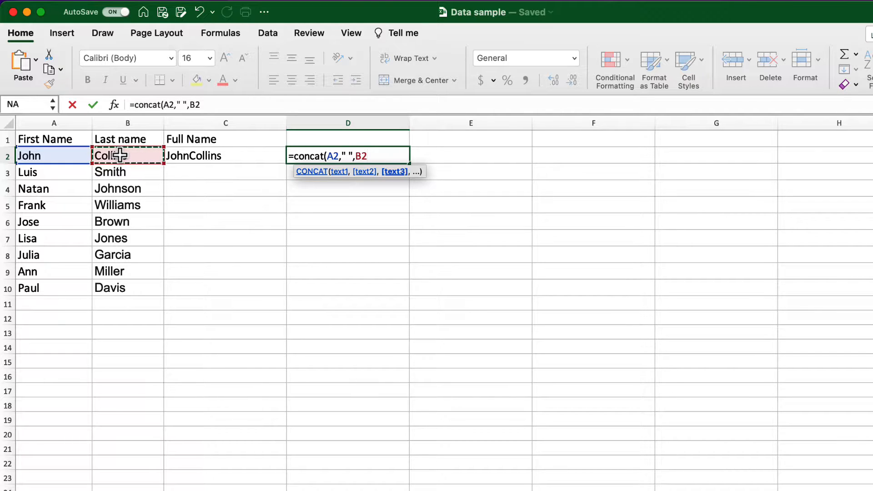
type(")")
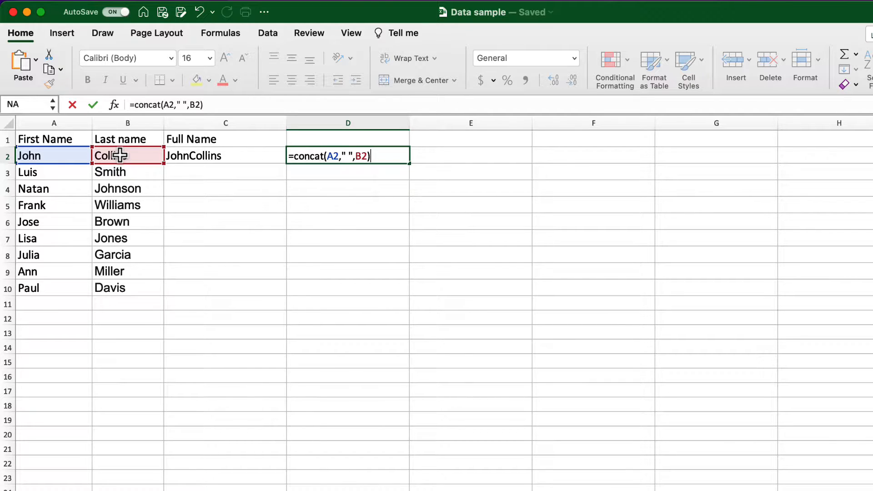
key("Return")
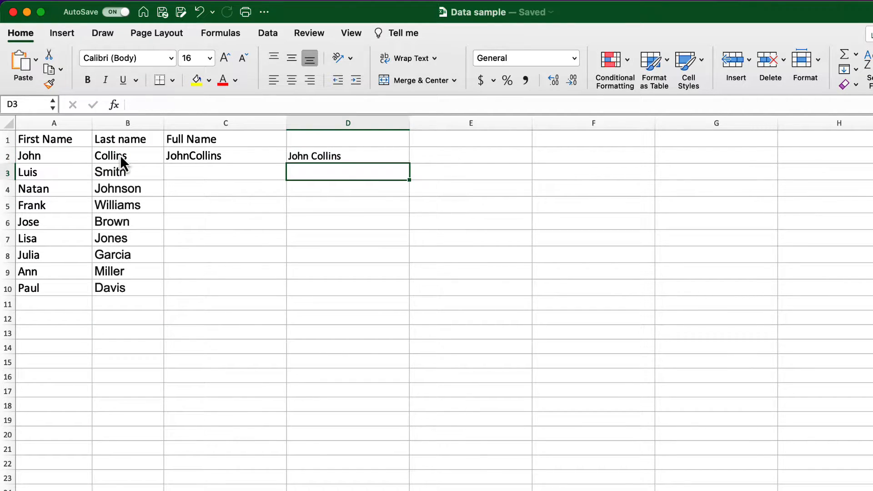
Enter a CONCAT formula in cell E2 joining A2 and B2 with the comma separator ","
left_click(328, 153)
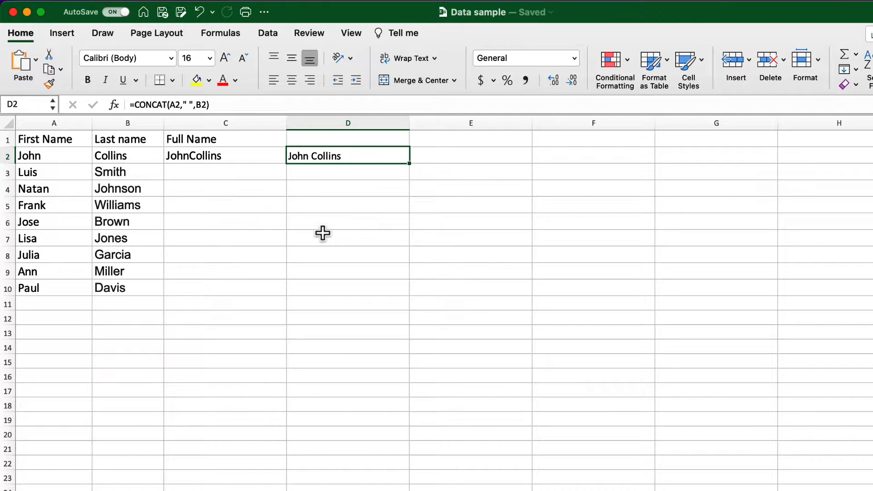
key("Right")
type("=concat(")
left_click(62, 154)
type(",\",\"")
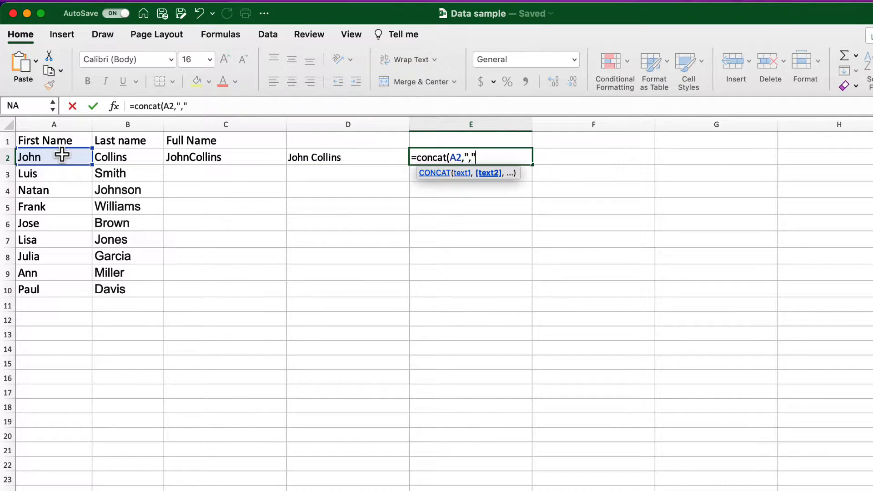
type(",")
left_click(130, 160)
key("Return")
Enter a CONCAT formula in cell F2 joining A2 and B2 with the hyphen separator "-"
key("Right")
type("=con")
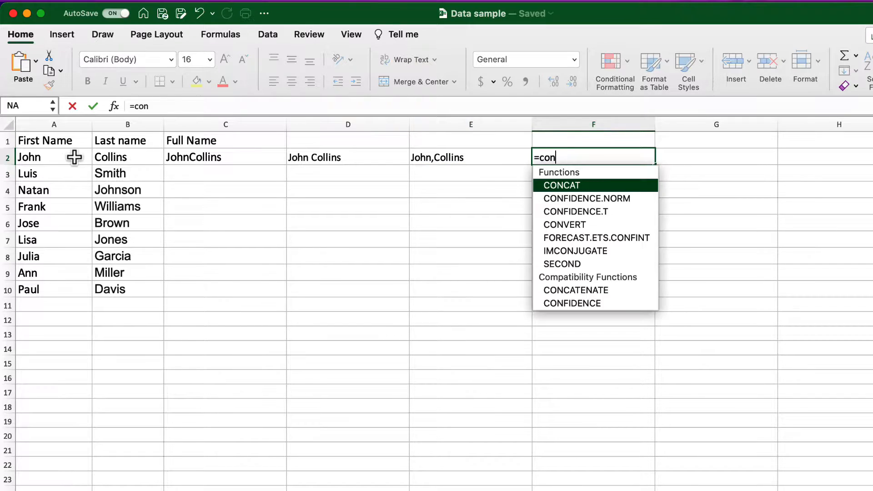
type("cat(")
left_click(69, 157)
type(",\"-\",")
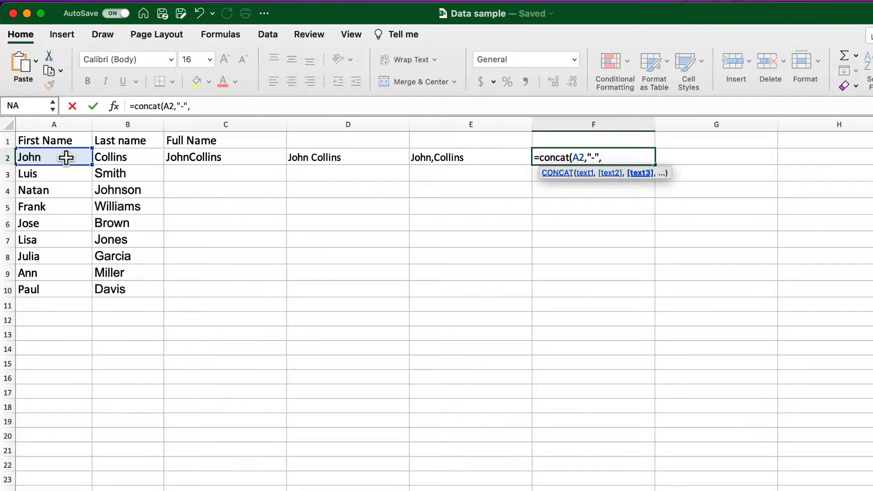
left_click(99, 157)
key("Return")
Enter a CONCAT formula in cell G2 joining A2 and B2 with the slash separator "/"
left_click(703, 158)
type("=concat(")
left_click(52, 156)
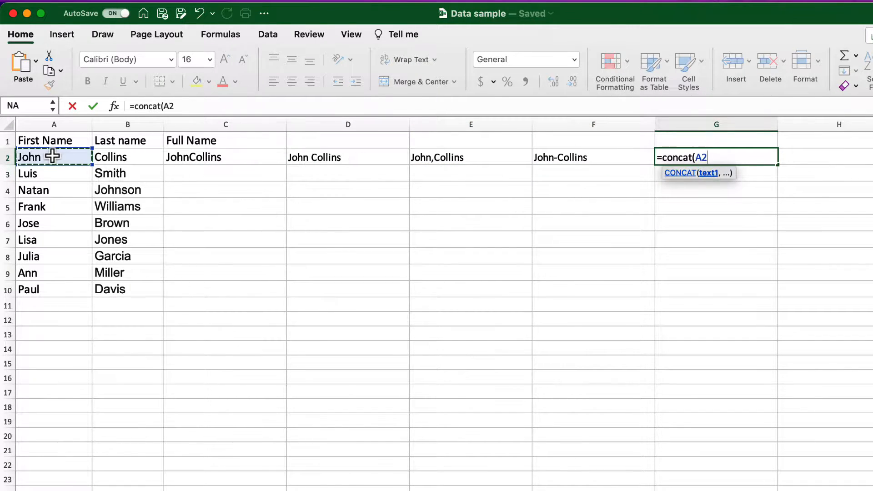
type(",\"/\",b2")
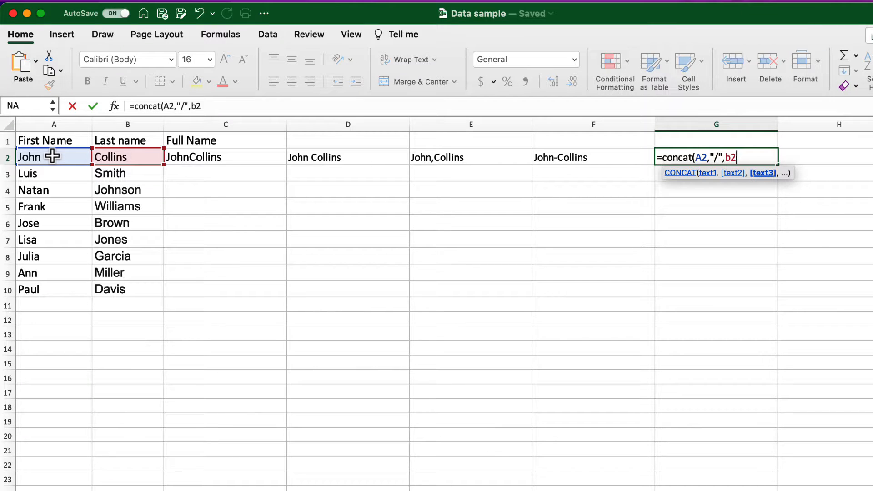
key("Return")
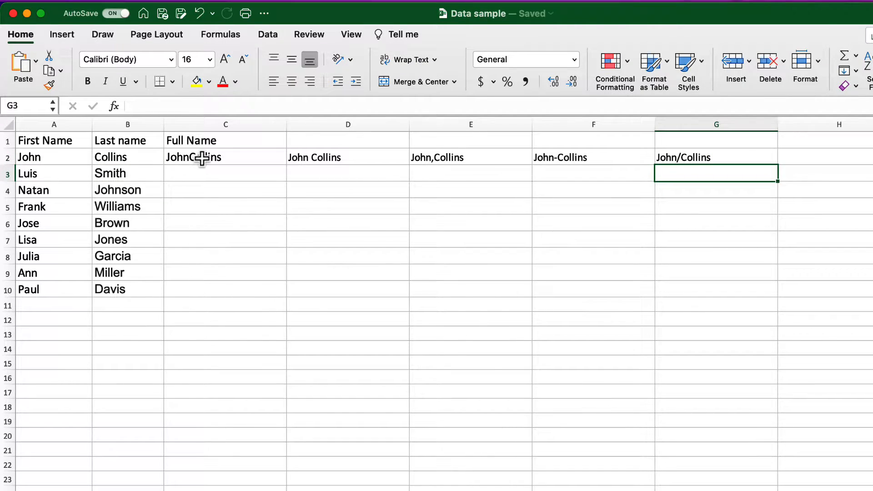
Fill the five CONCAT formulas in C2:G2 down through row 10
left_click_drag(202, 158, 782, 295)
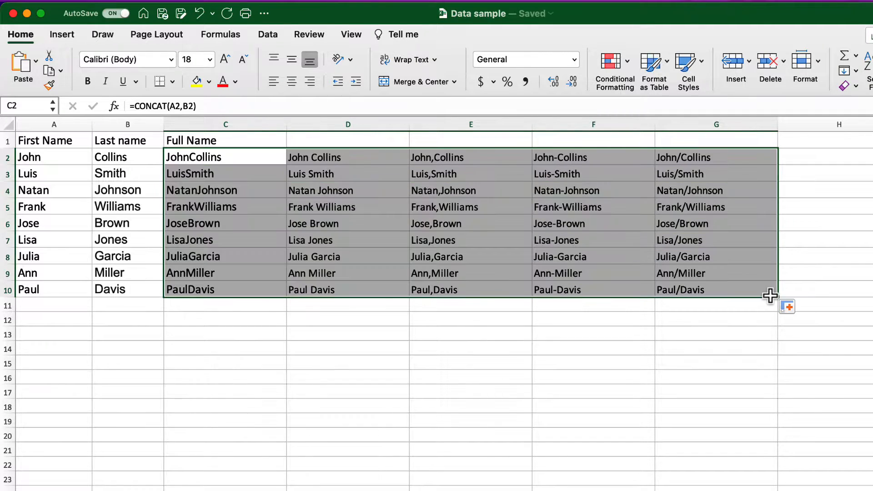
left_click(698, 321)
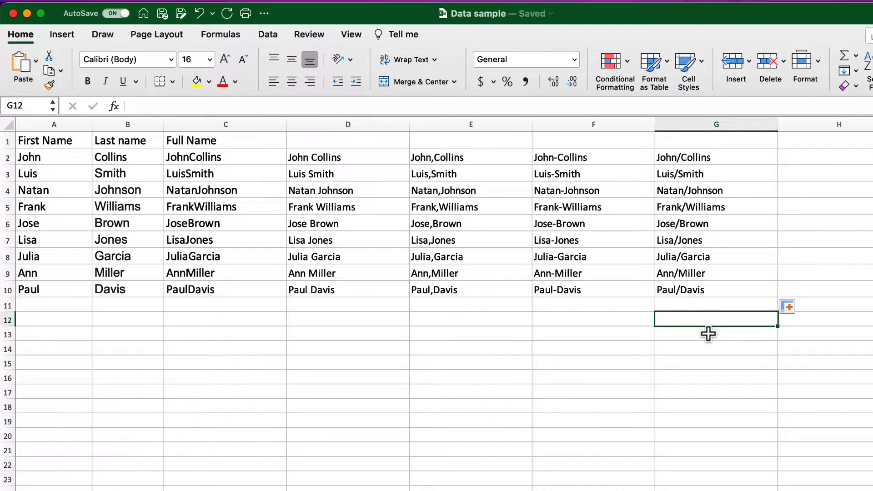
Enter =LEFT(J2,7) in cell K2 to extract the employee ID from the combined text in column J
scroll(708, 334, "right", 10)
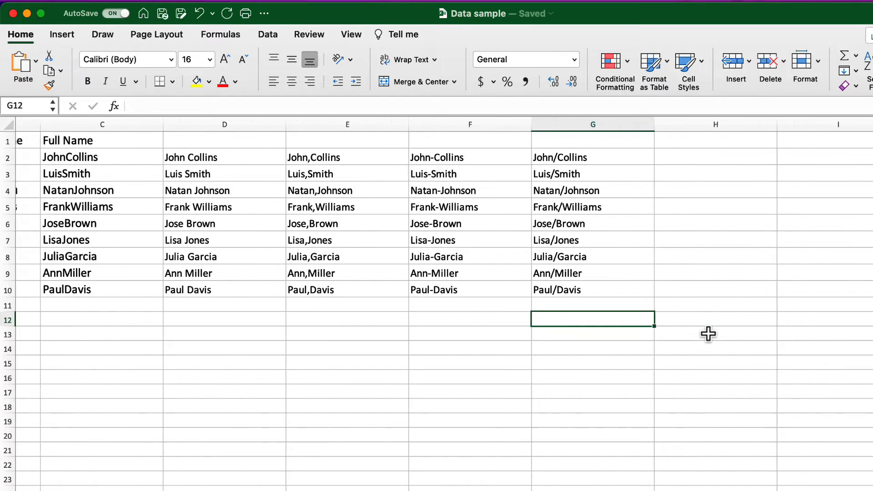
scroll(708, 334, "right", 5)
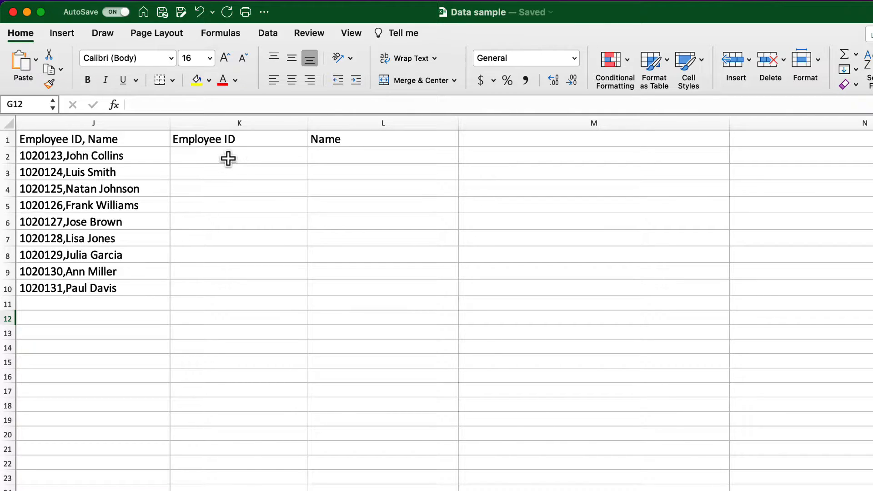
left_click(246, 165)
type("=")
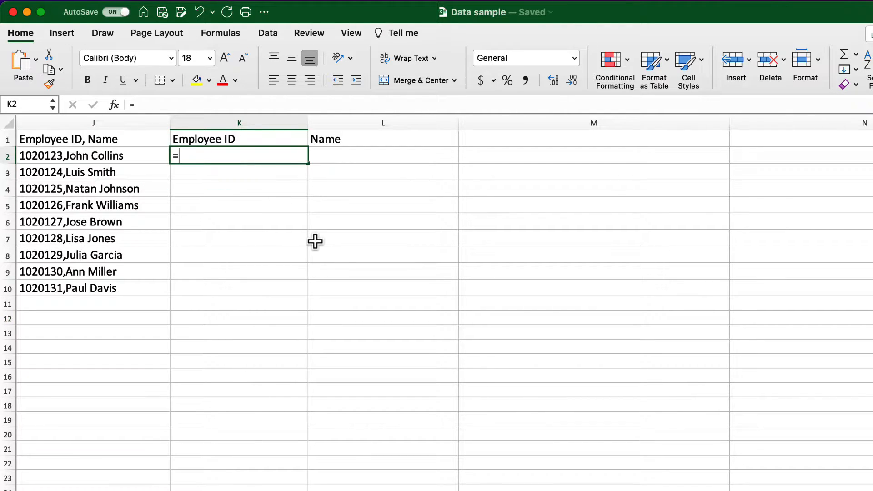
type("left(")
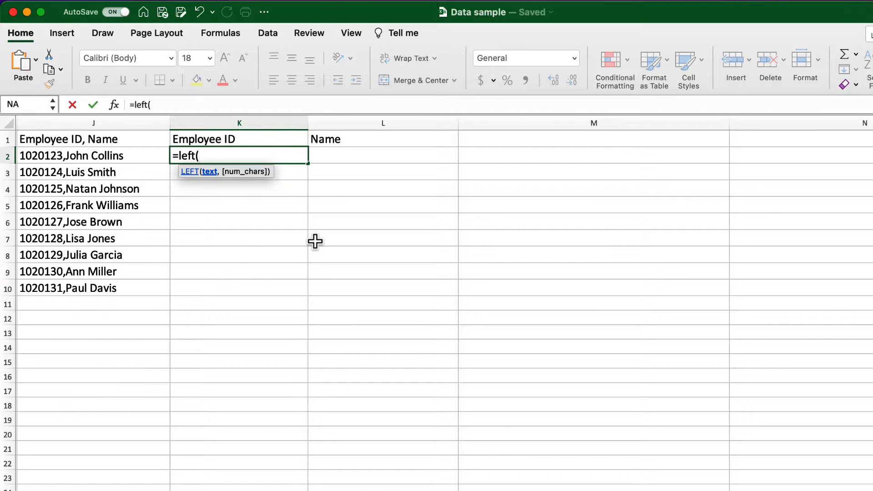
left_click(109, 155)
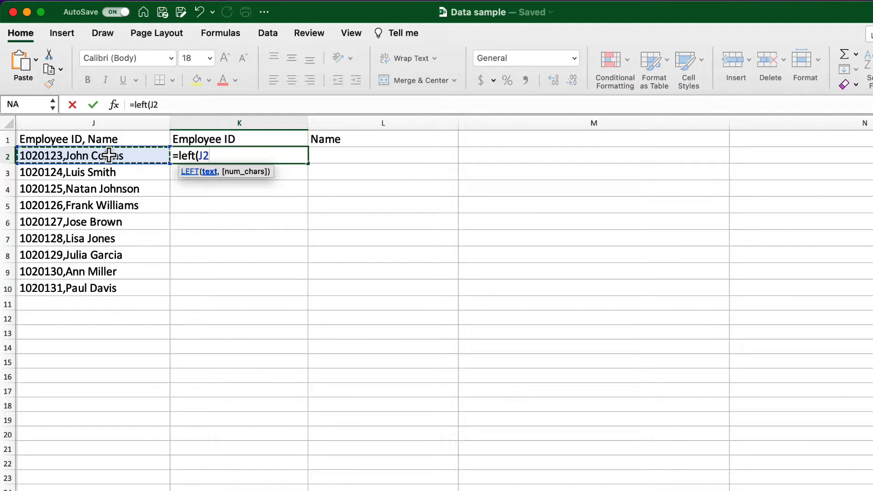
type(",")
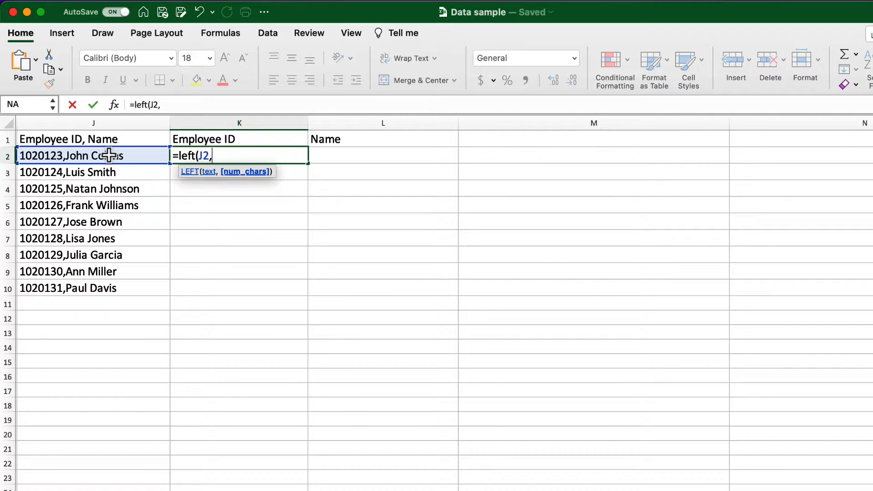
type("7)")
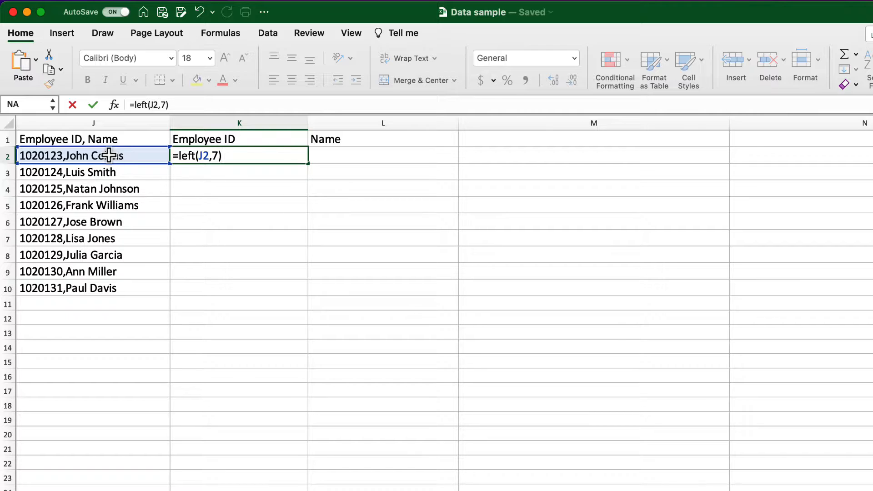
key("Return")
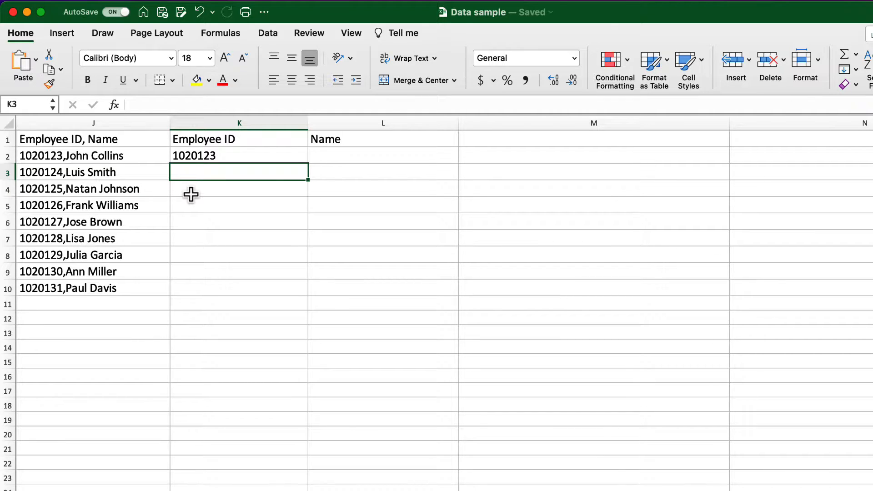
Fill the LEFT formula in K2 down through K10 to extract the remaining employee IDs
left_click(283, 158)
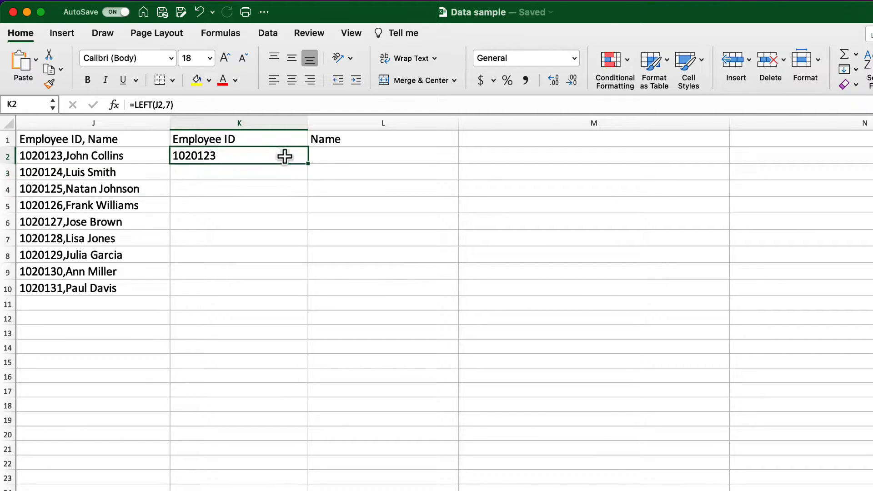
left_click_drag(309, 164, 307, 296)
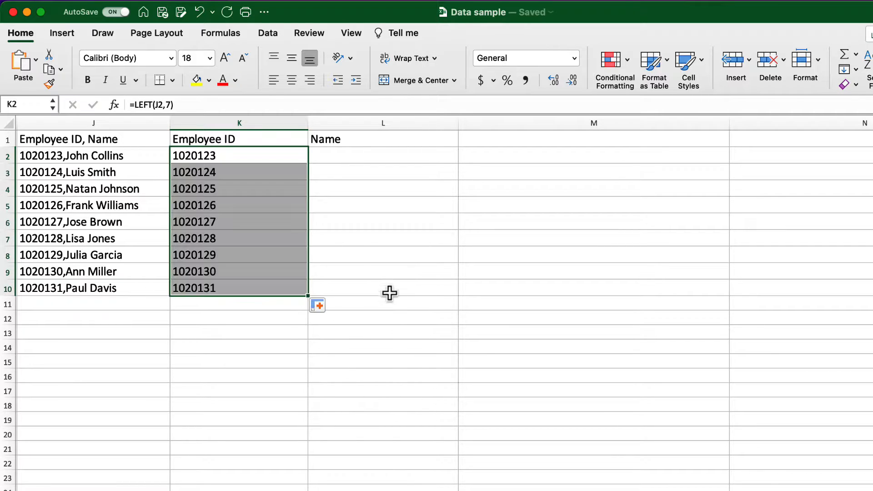
left_click(421, 278)
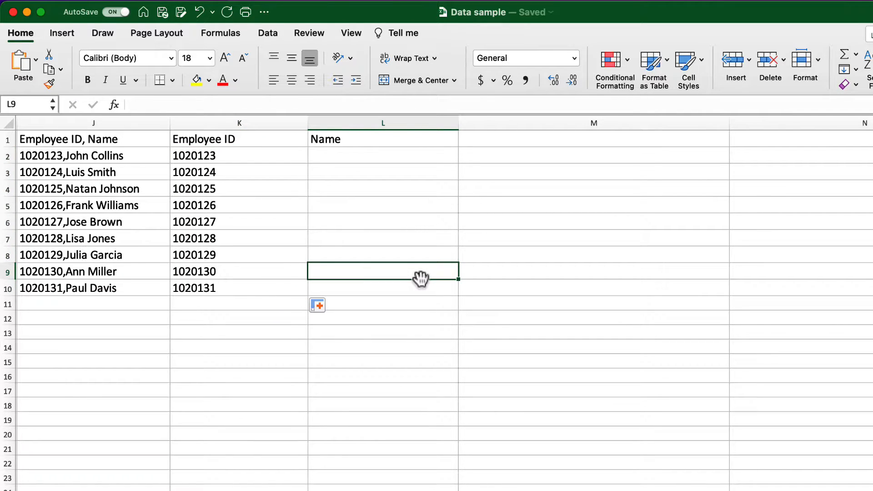
Enter =MID(J2,9,20) in cell L2 to extract the employee name from the combined text in column J
left_click(339, 155)
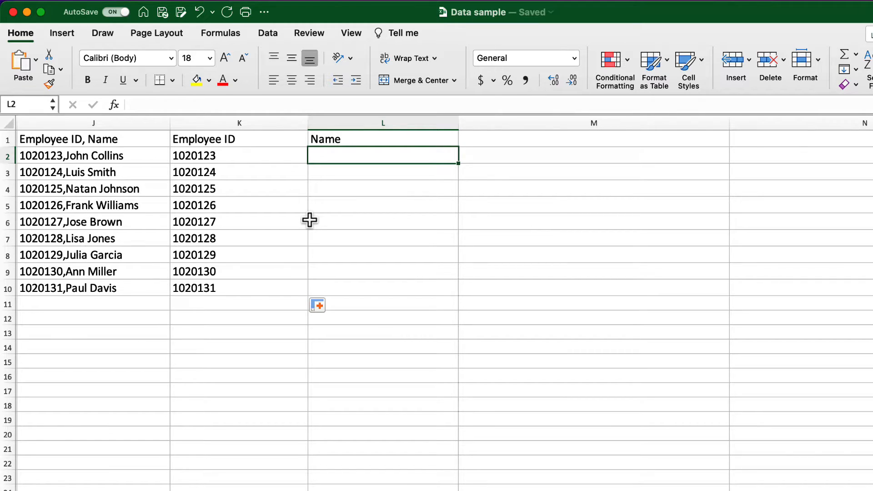
type("=")
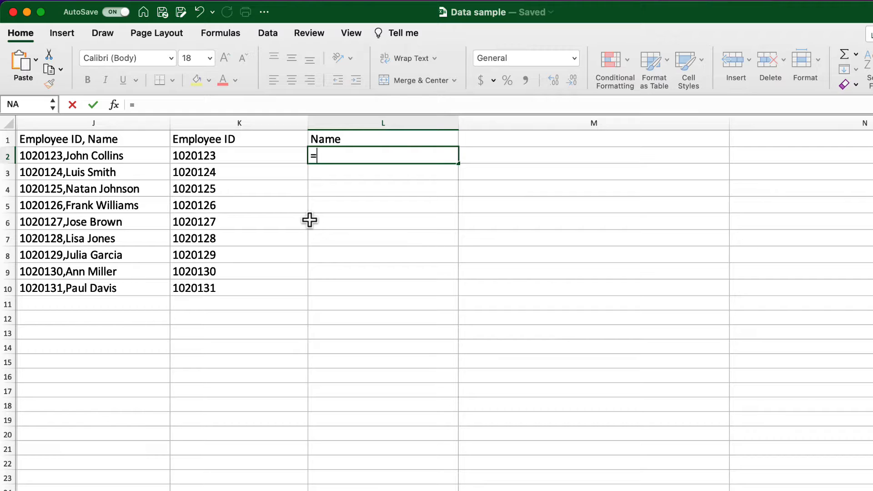
type("mid(")
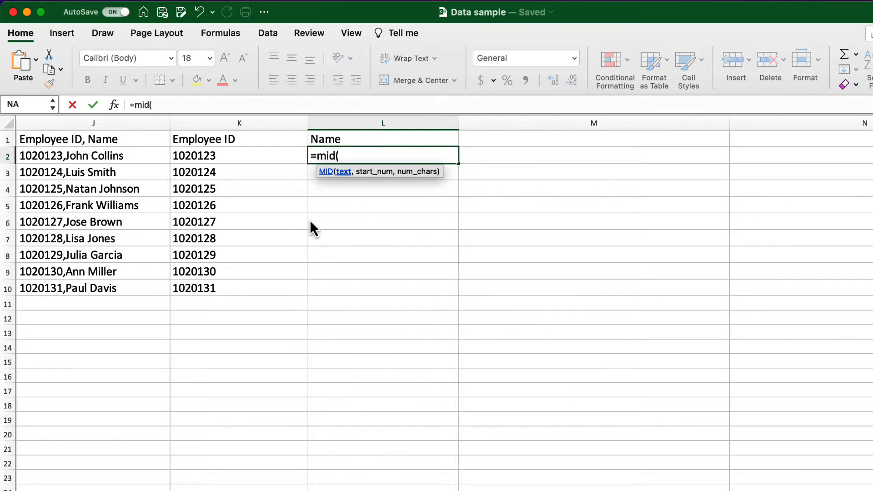
left_click(109, 155)
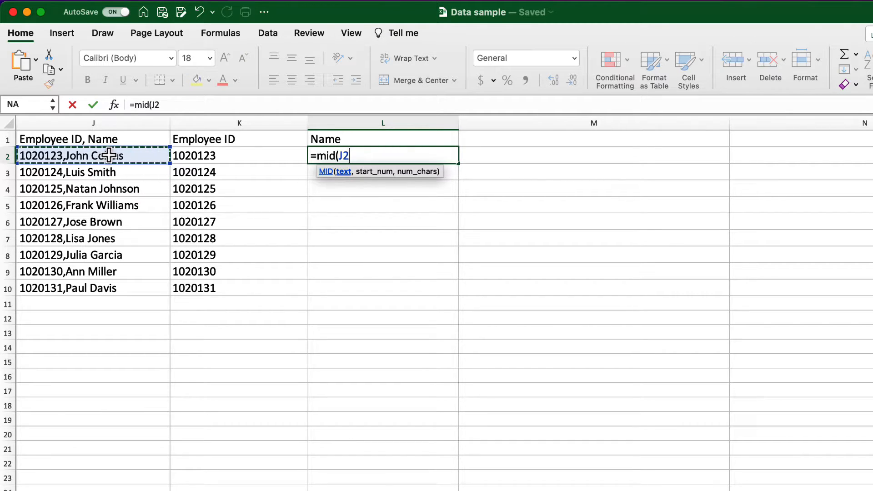
type(",")
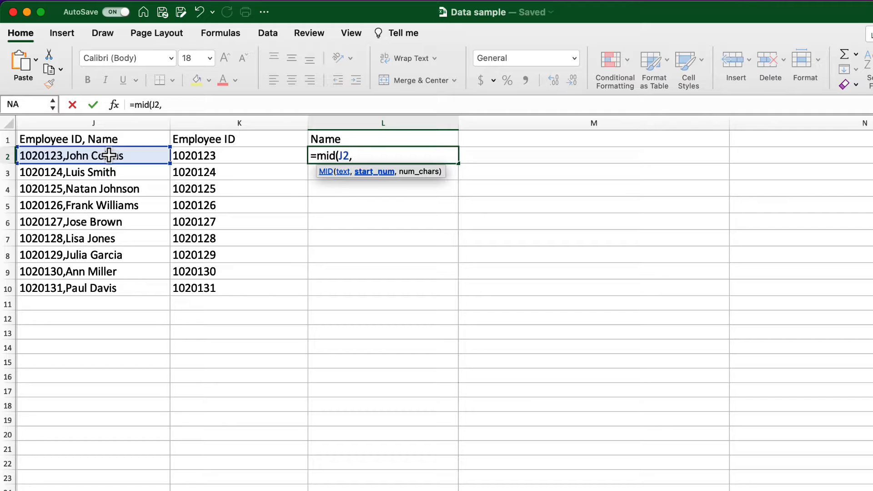
type("9,")
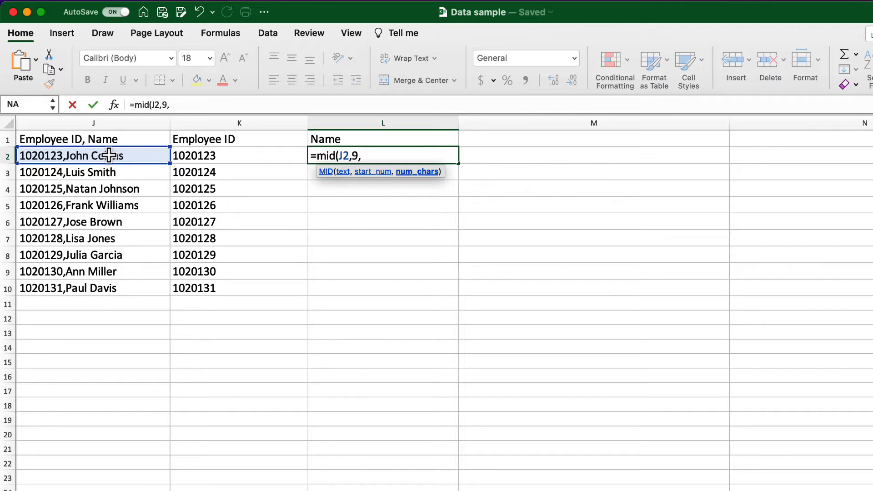
type("20)")
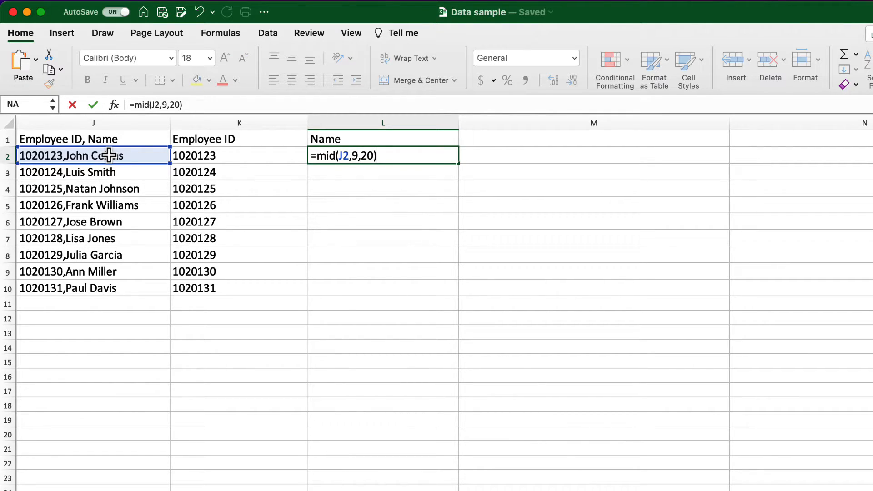
key("Return")
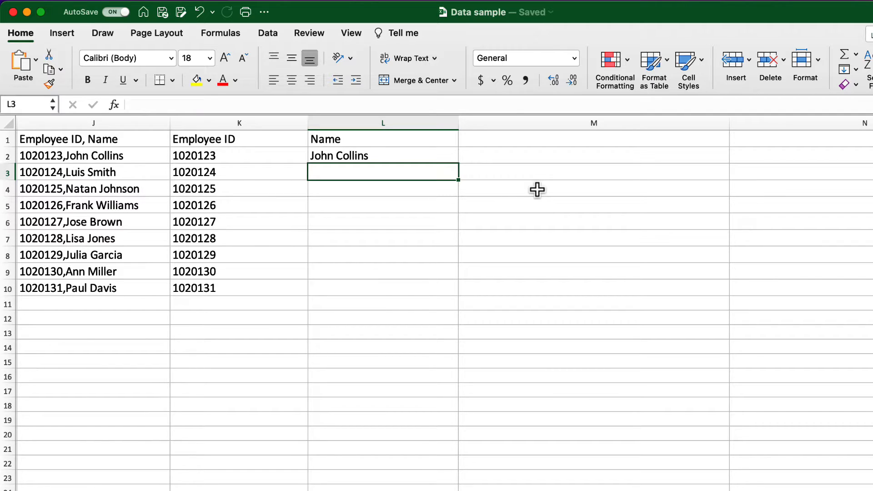
Fill the MID formula in L2 down through L10 to extract the remaining employee names
left_click(419, 157)
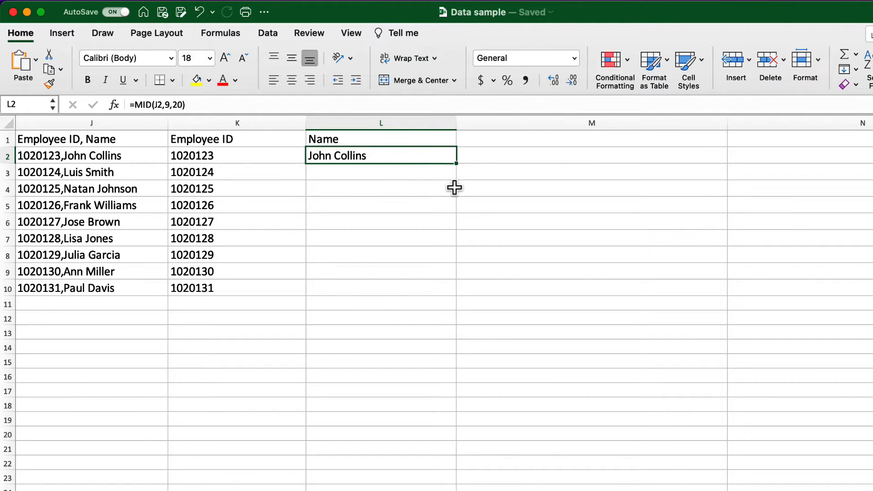
scroll(459, 173, "left", 1)
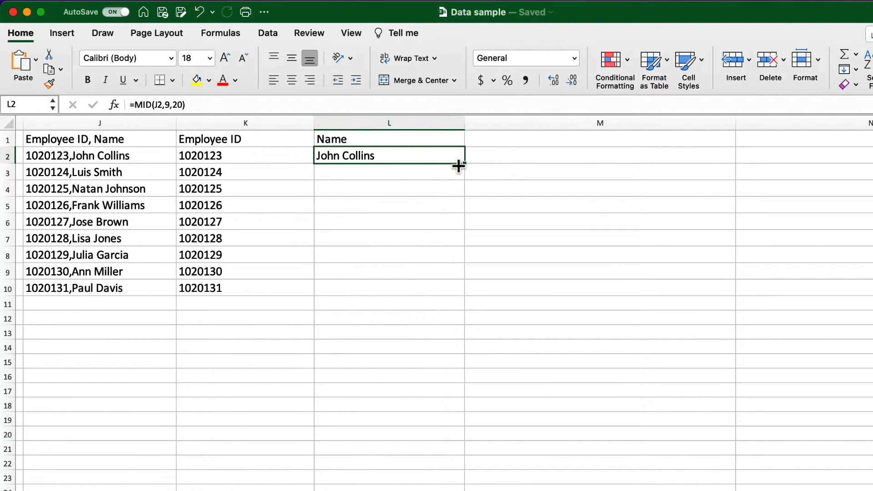
left_click_drag(465, 166, 465, 299)
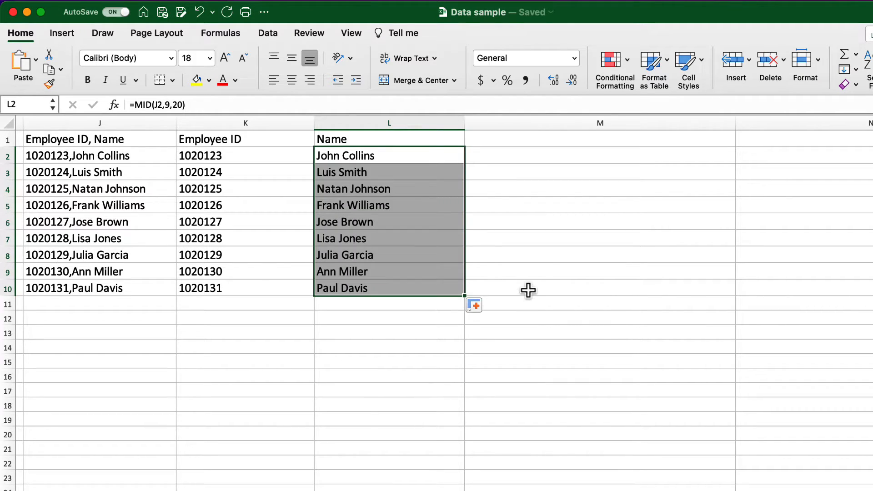
left_click(529, 244)
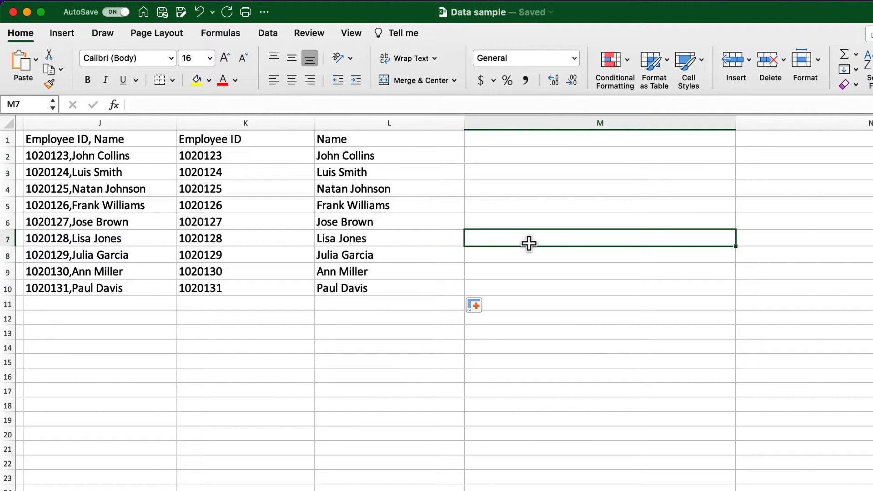
Enter =RIGHT(O2,7) in cell P2 to extract the employee ID from the end of the combined text in column O
scroll(529, 243, "right", 10)
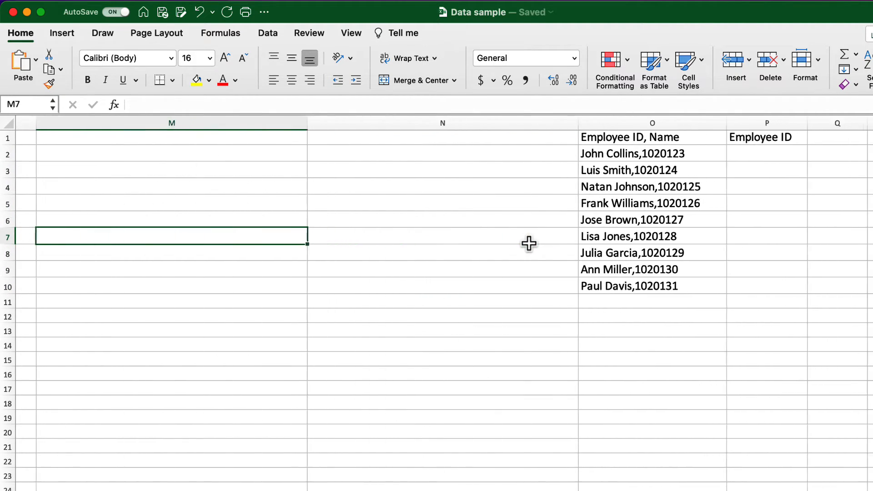
scroll(528, 244, "right", 10)
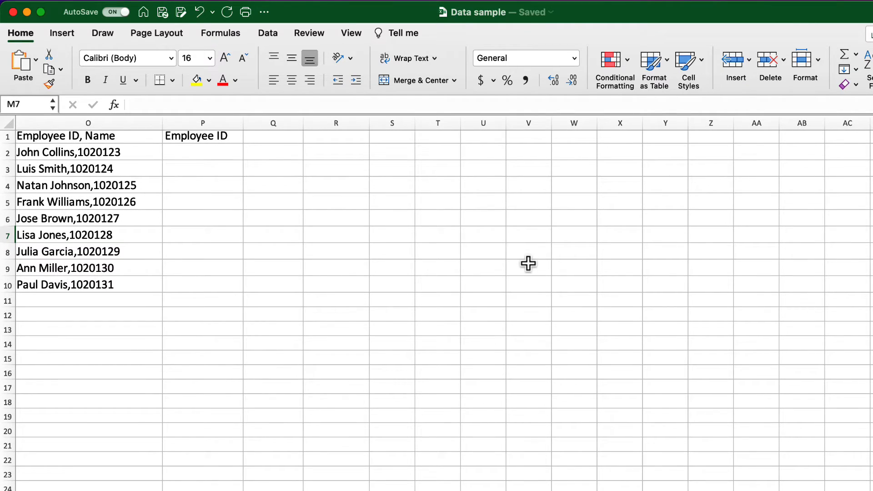
scroll(528, 263, "left", 1)
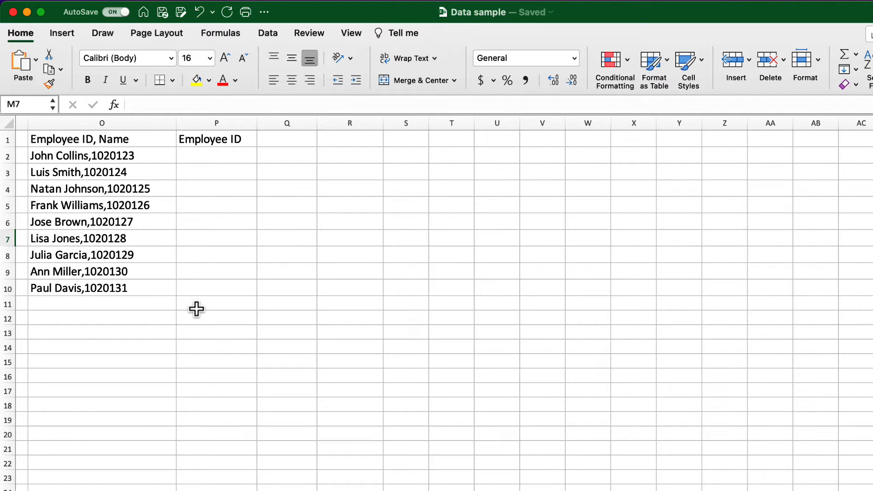
left_click(226, 158)
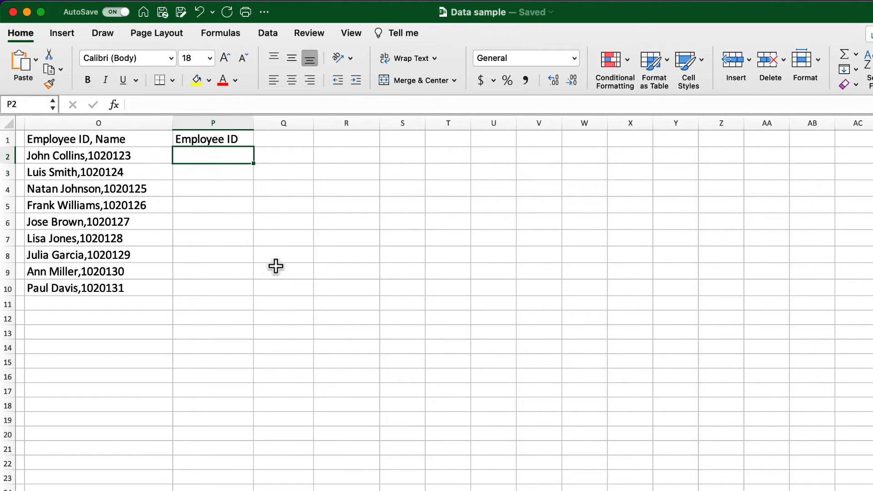
type("=")
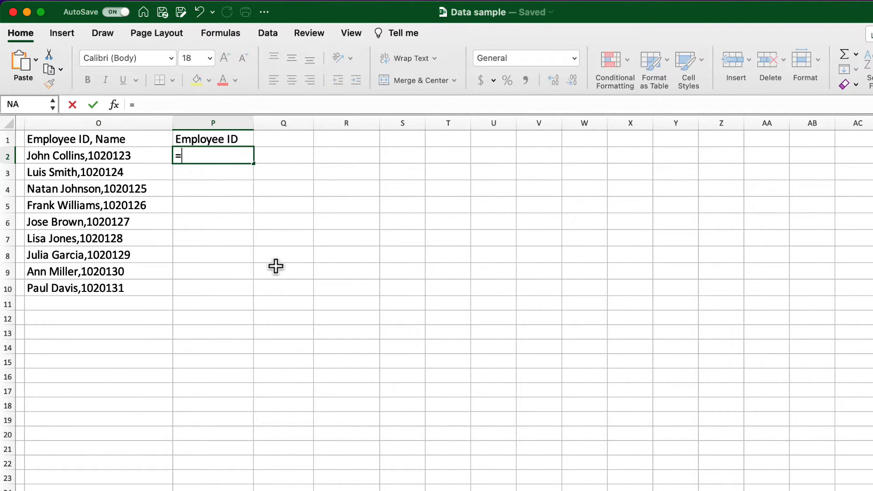
type("right")
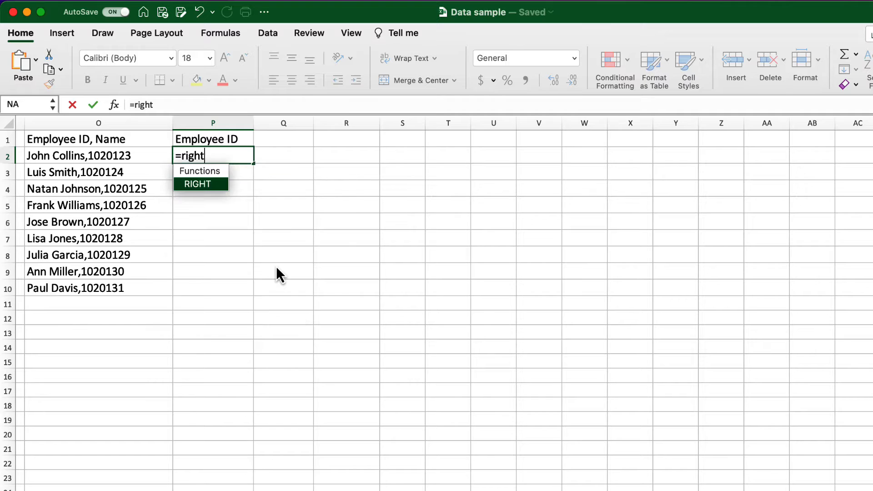
type("(")
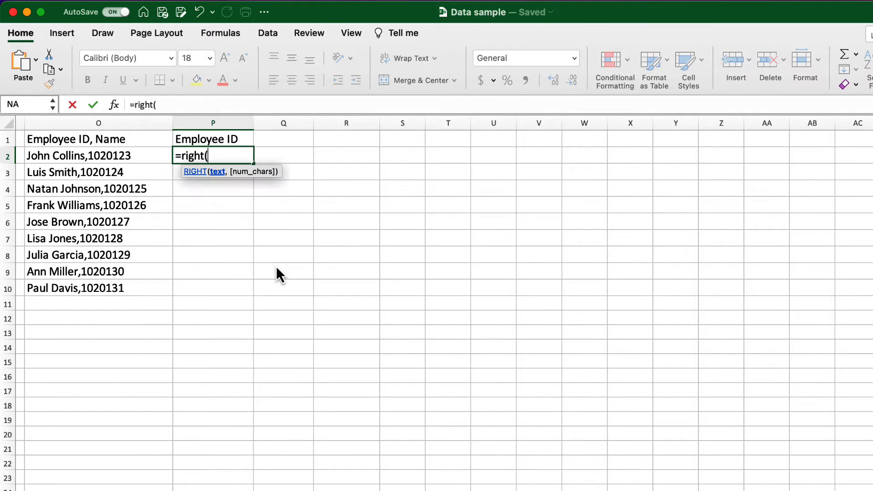
left_click(108, 154)
type(",")
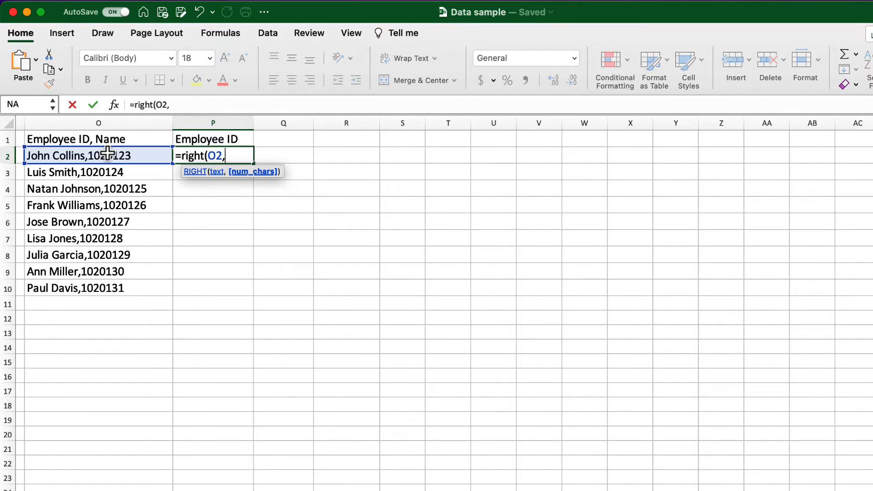
type("7)")
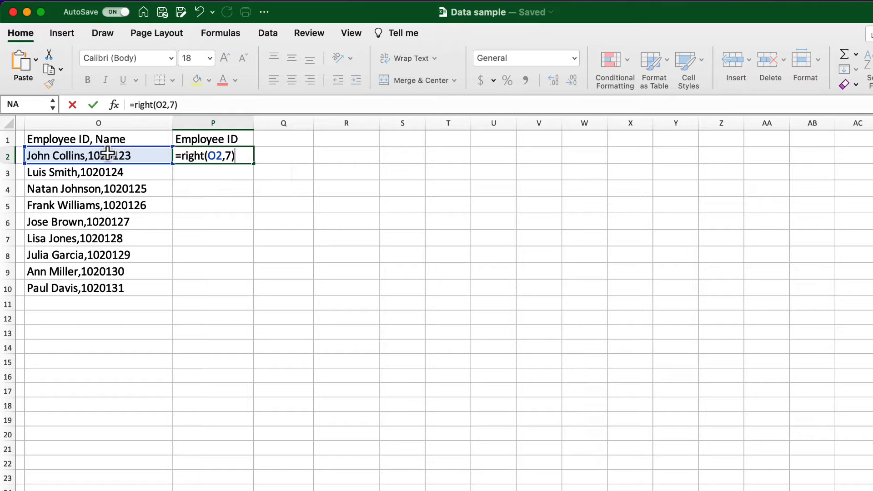
key("Return")
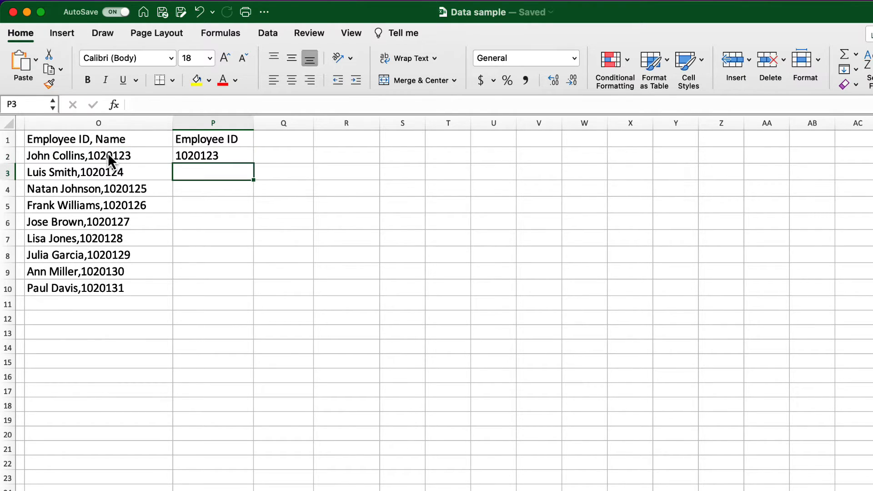
Copy the RIGHT formula from P2 into P3:P10 and clear the copy marker
left_click(228, 159)
key("super+c")
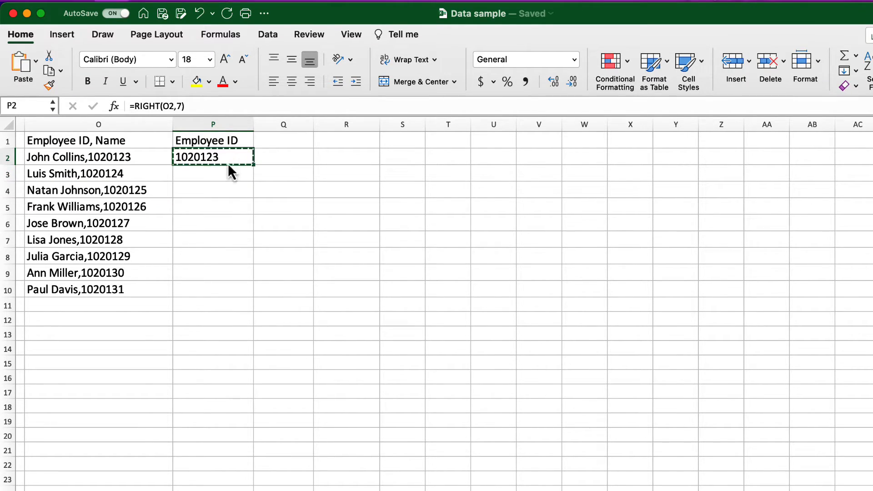
left_click_drag(222, 176, 221, 288)
key("super+v")
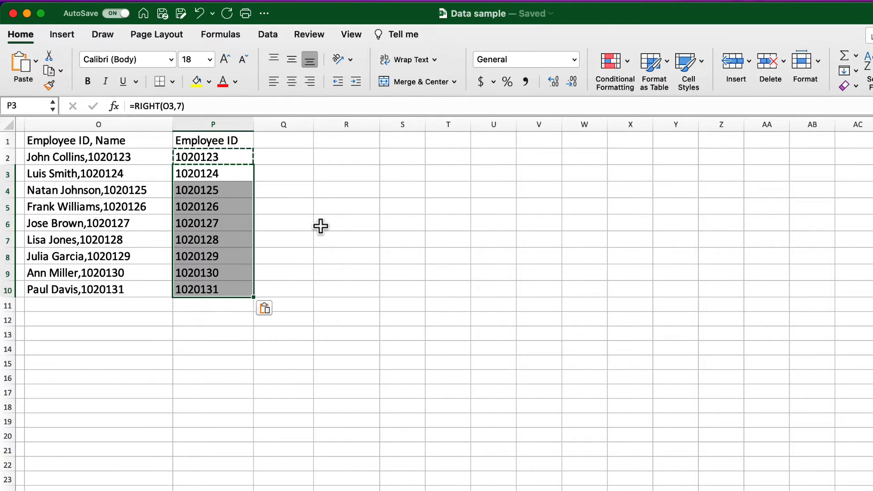
left_click(320, 225)
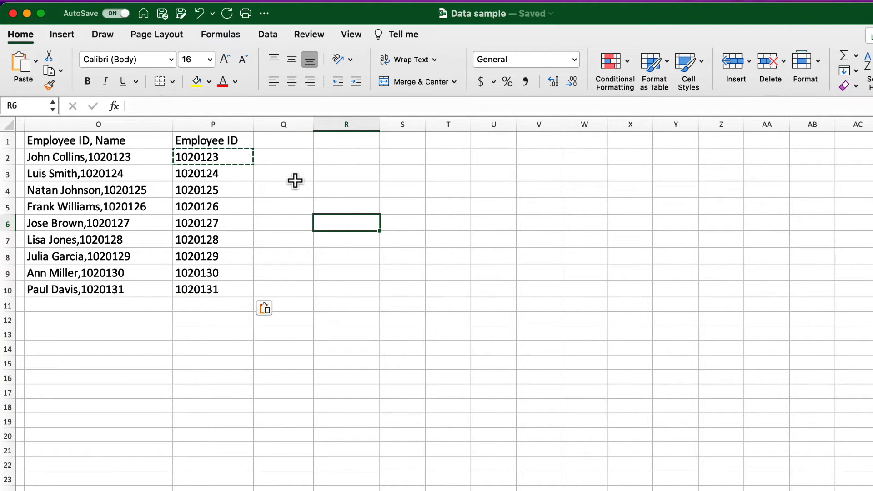
key("Escape")
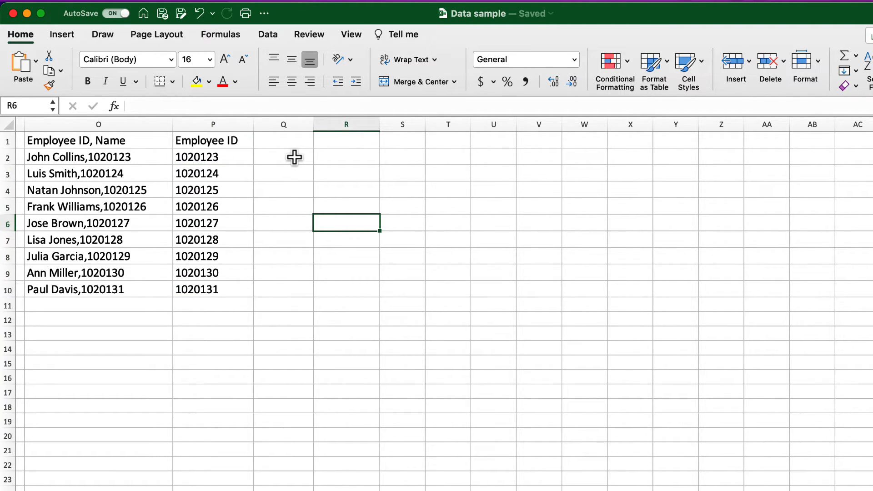
Enter a FIND formula in Q2 that locates the first employee's capitalized first name within O2, starting at character 1
left_click(294, 158)
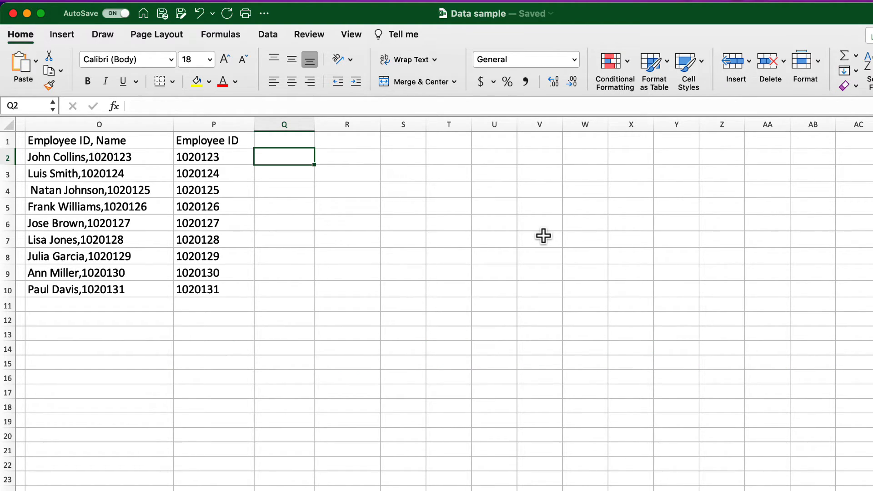
type("=")
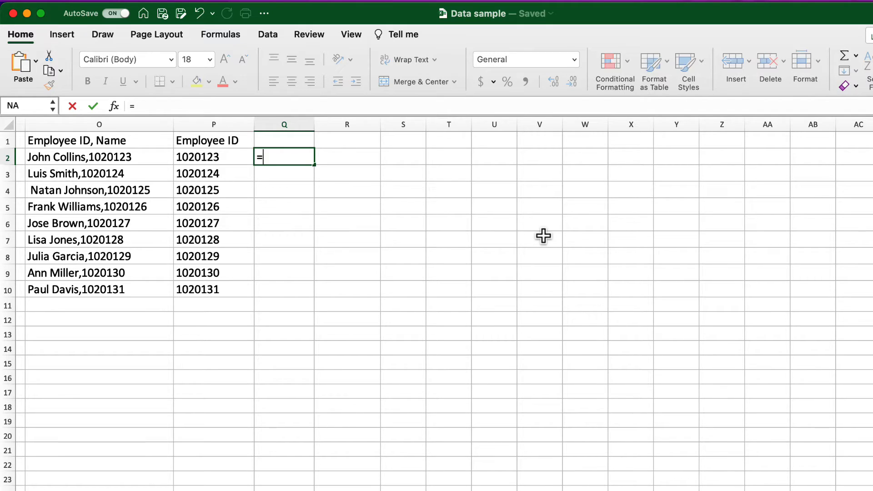
type("find(")
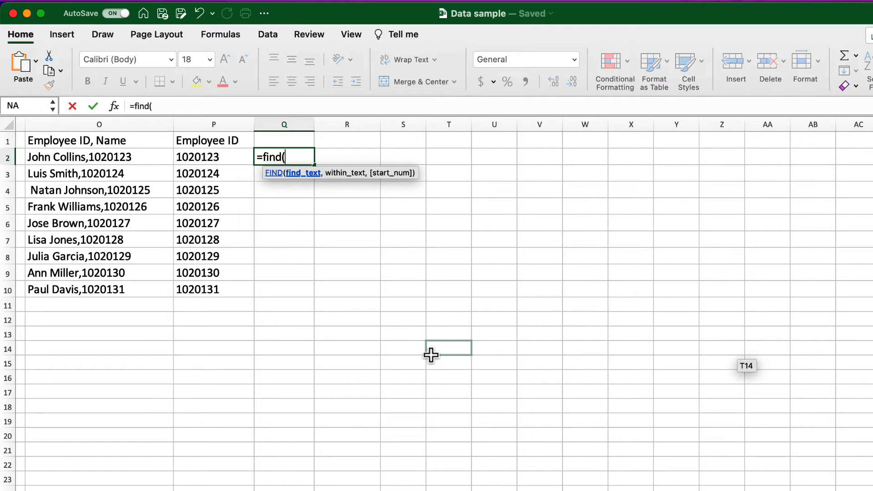
type("\"John\",")
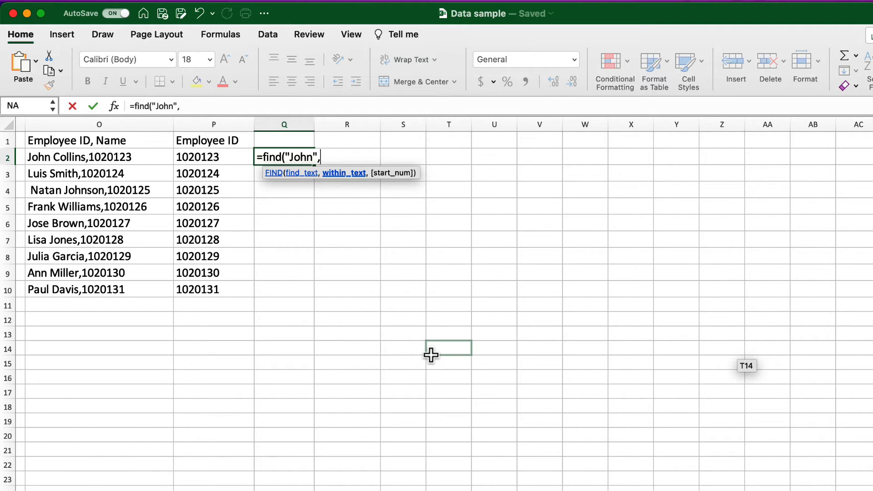
left_click(125, 157)
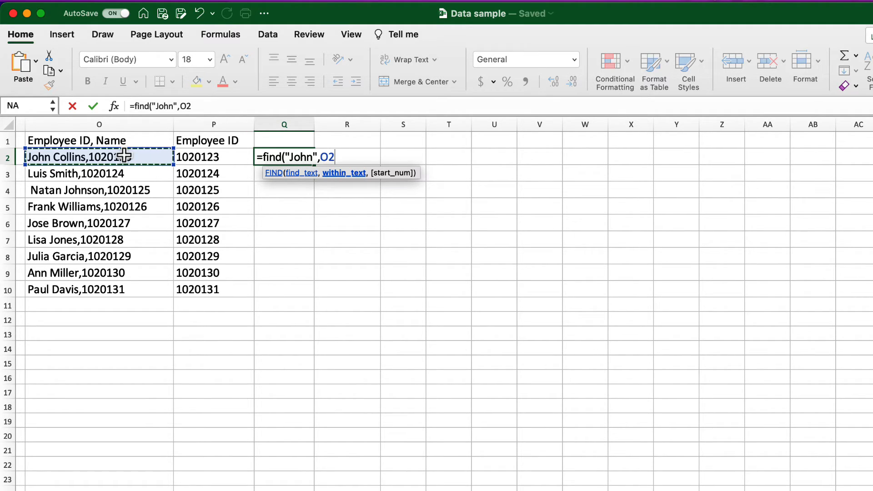
type(",")
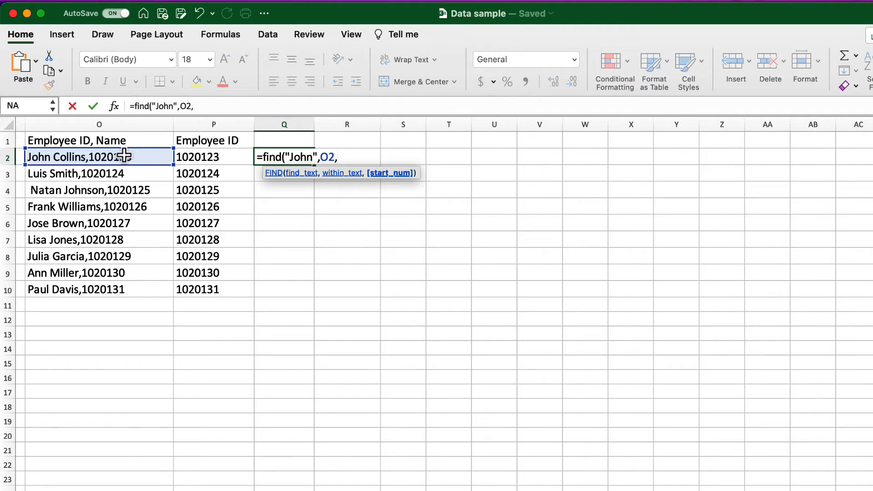
type("1)")
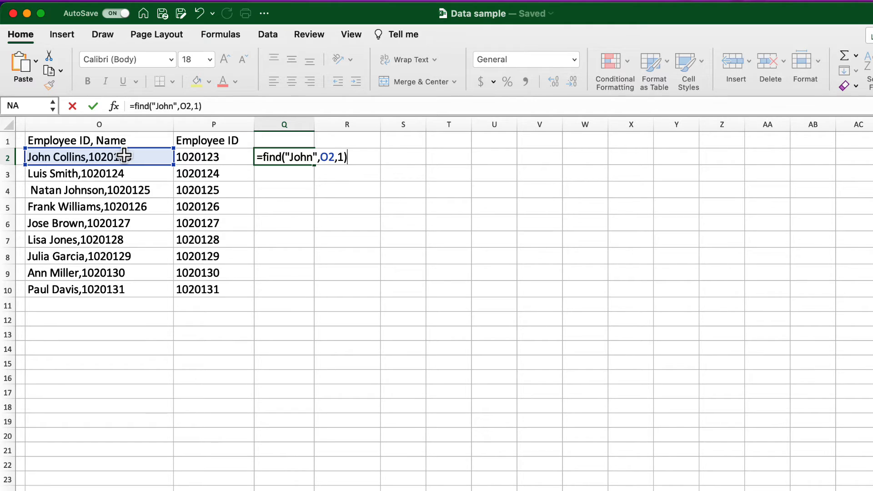
key("Return")
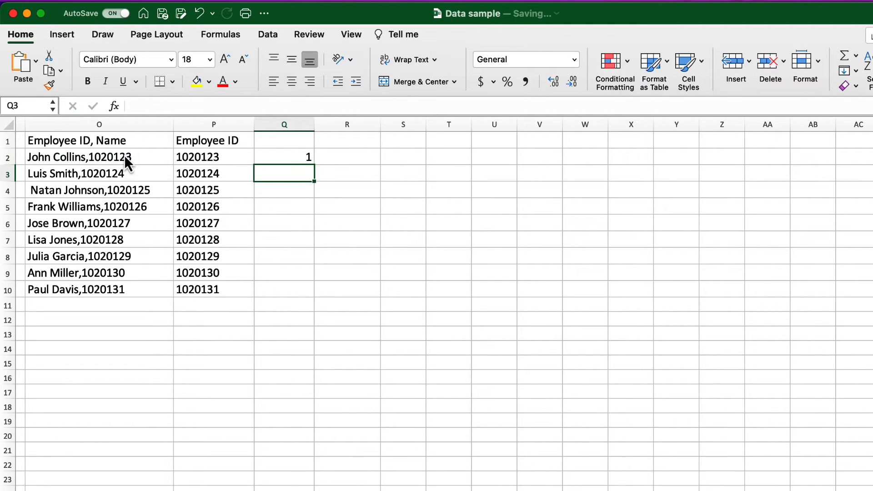
Fill the FIND formula from Q2 down through Q10 and inspect the copied formula in Q4
left_click(306, 158)
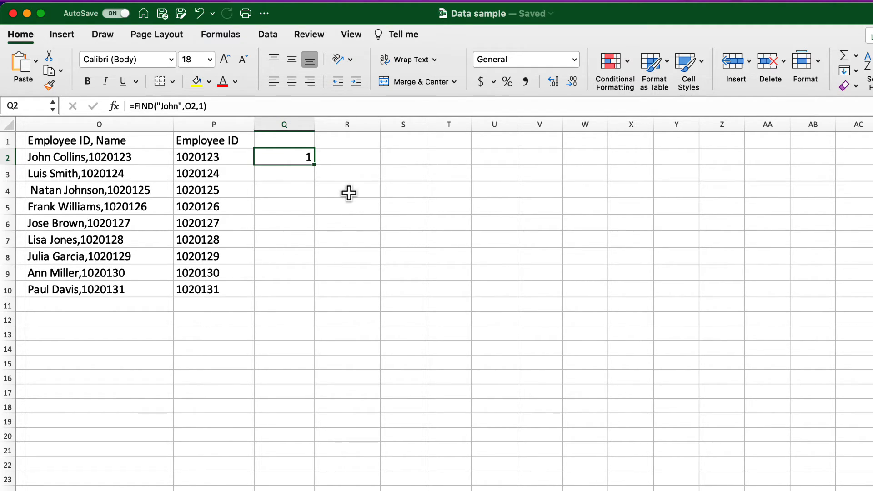
left_click_drag(314, 165, 314, 300)
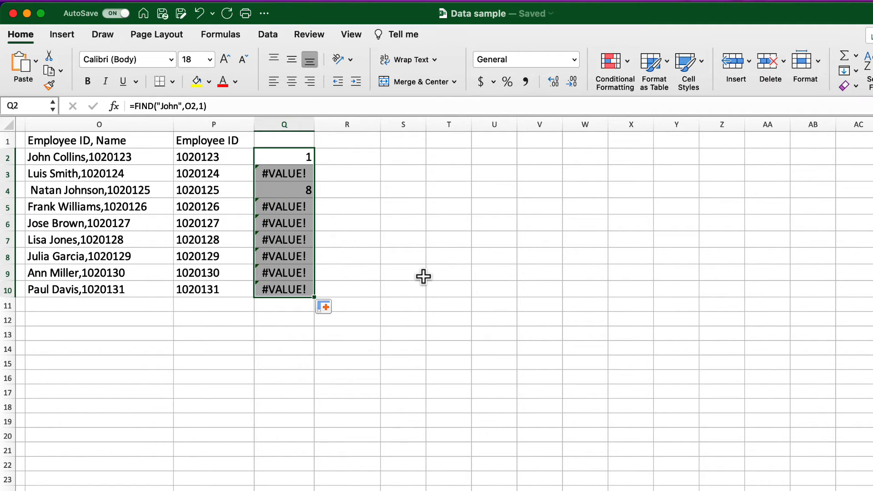
left_click(298, 190)
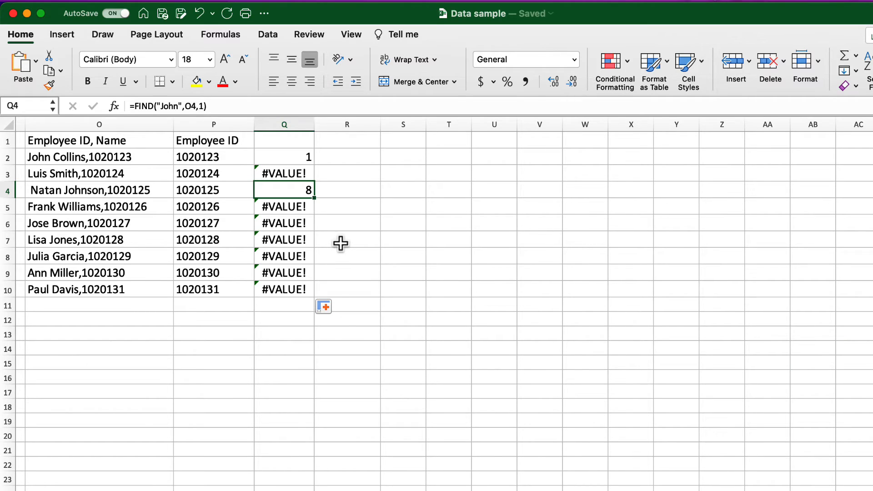
Enter a SEARCH formula in R2 that locates the first employee's first name in lowercase within O2, starting at character 1
left_click(356, 160)
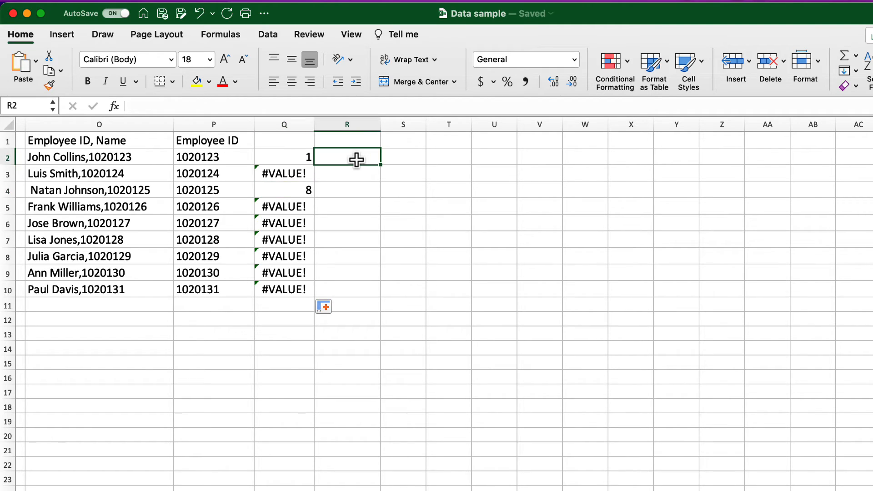
type("=")
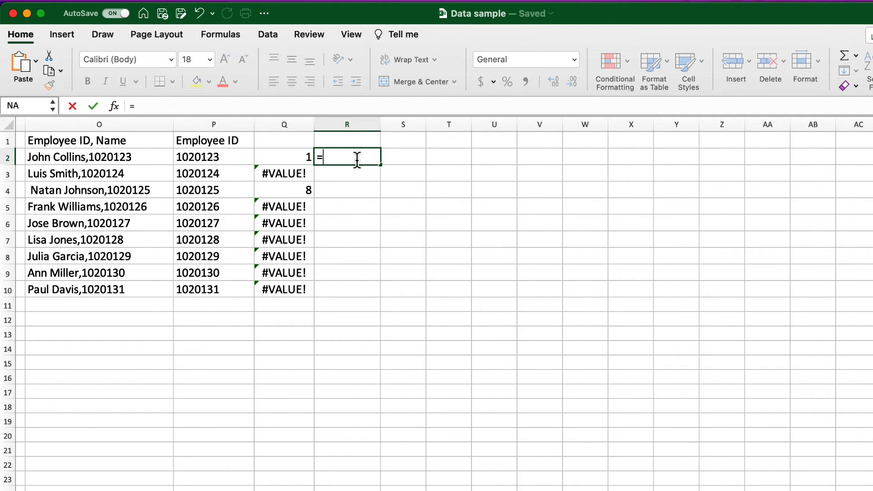
type("search")
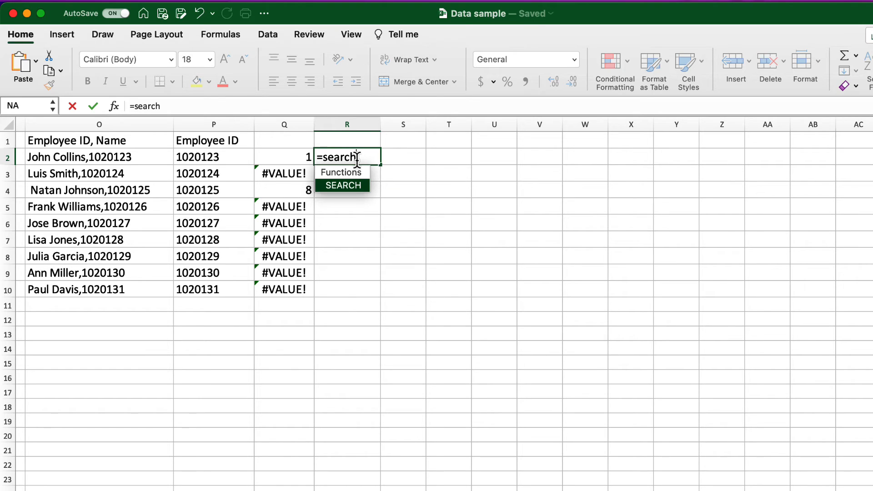
type("(")
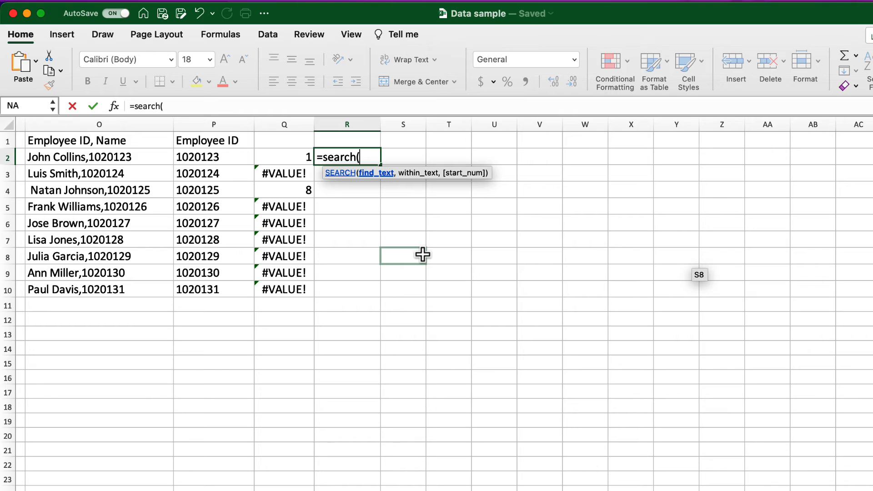
type("\"john\",")
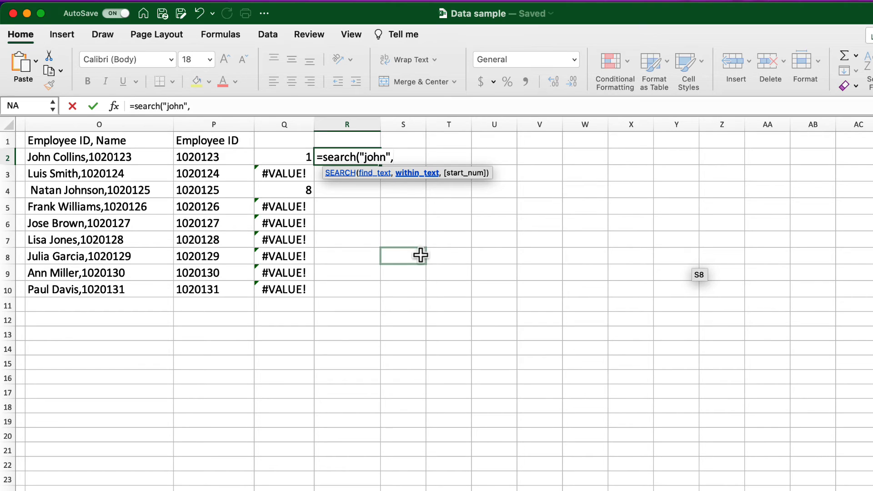
left_click(88, 159)
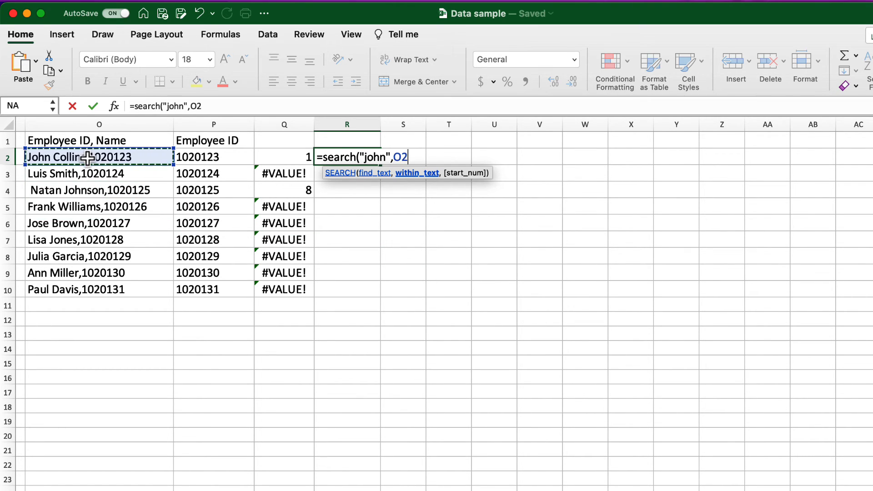
type(",")
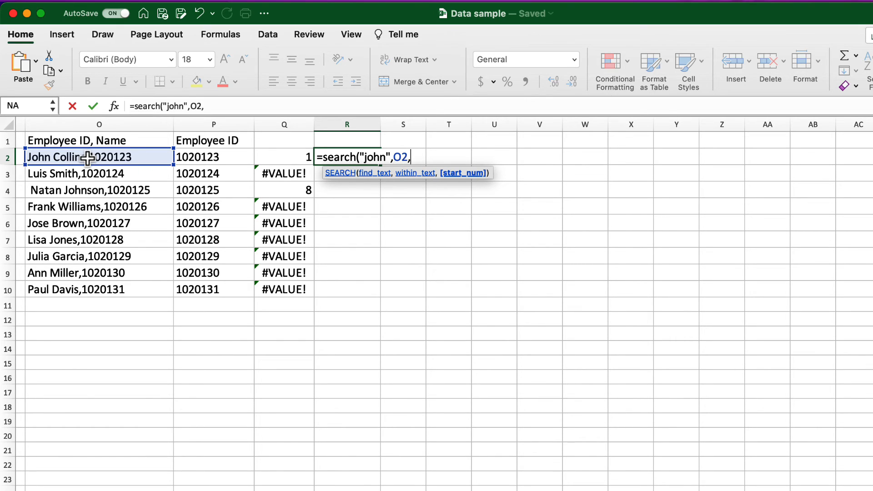
type("1)")
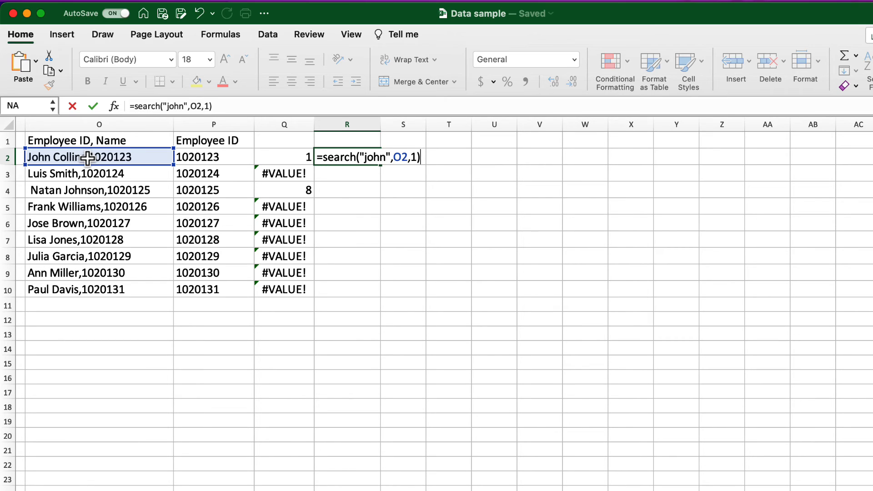
key("Return")
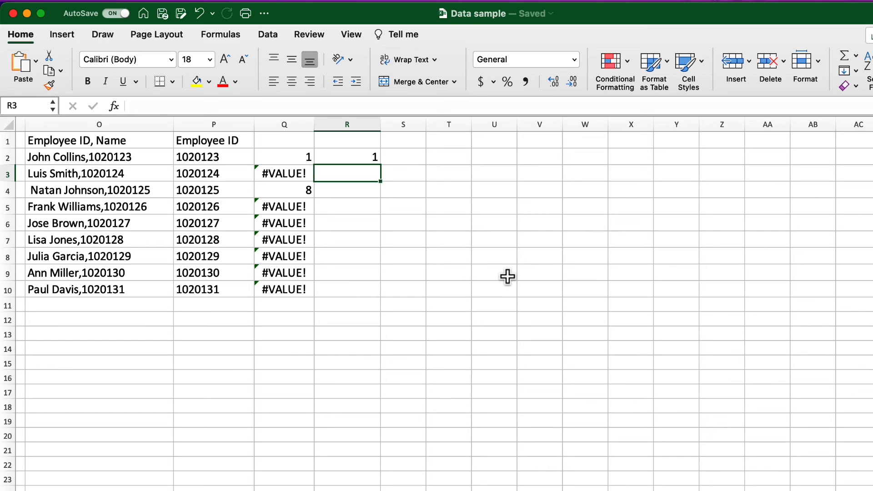
Fill the SEARCH formula from R2 down through R10 and inspect the copied formula in R4
left_click(348, 158)
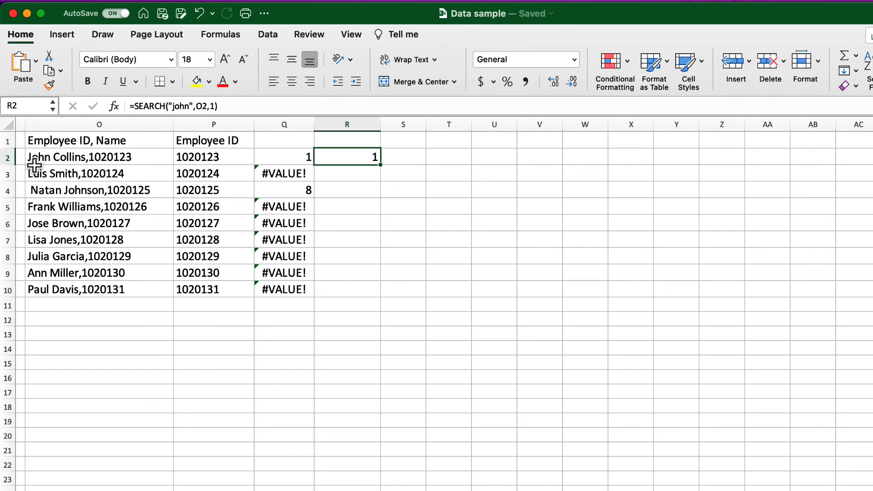
left_click_drag(380, 165, 381, 296)
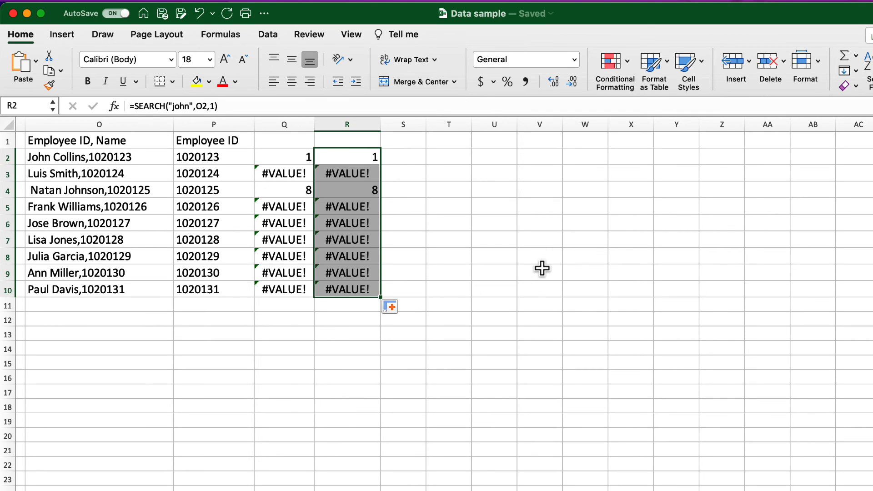
left_click(541, 270)
left_click(360, 190)
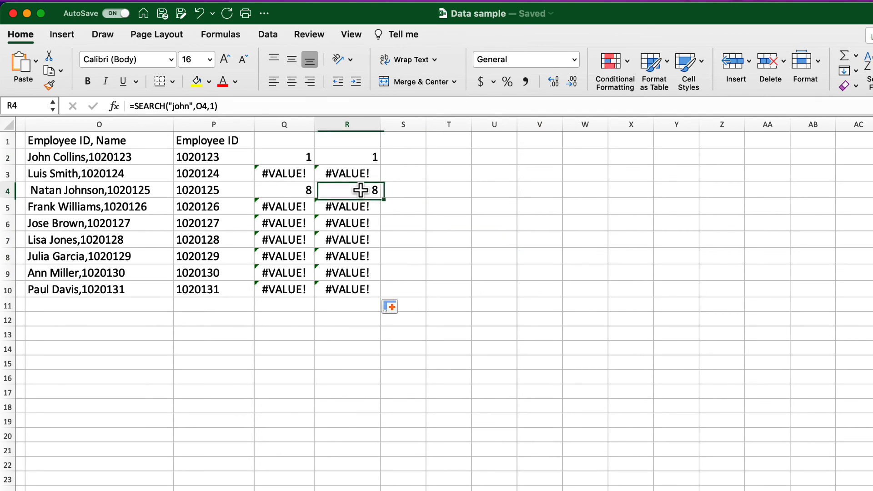